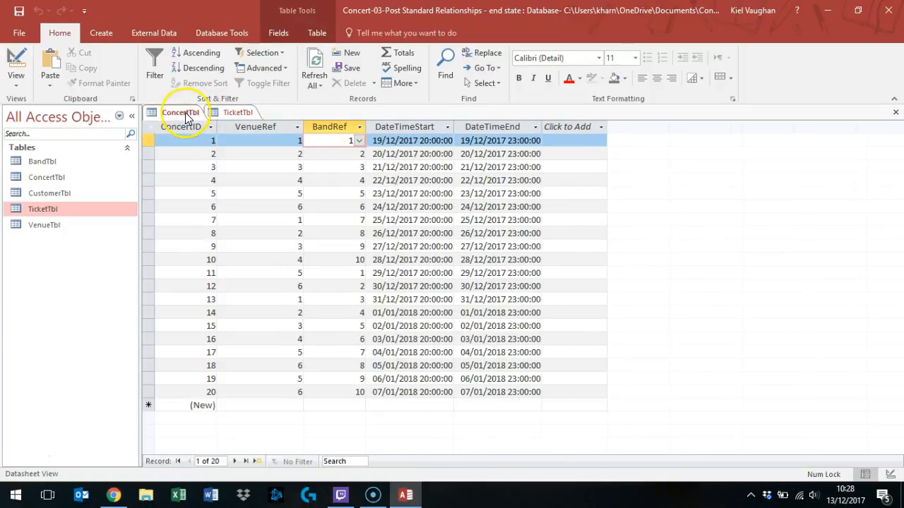
- Examine the venue lookup list in the VenueRef field of the first ConcertTbl record
click(258, 140)
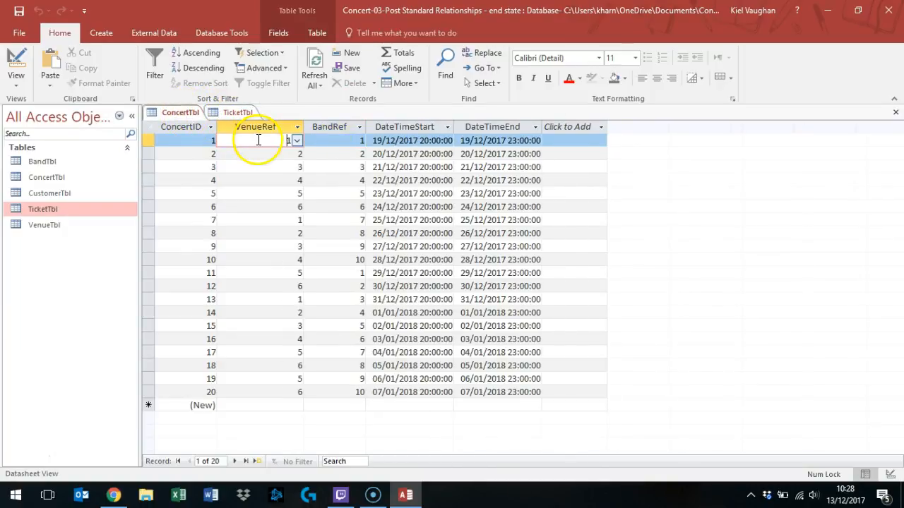
click(296, 141)
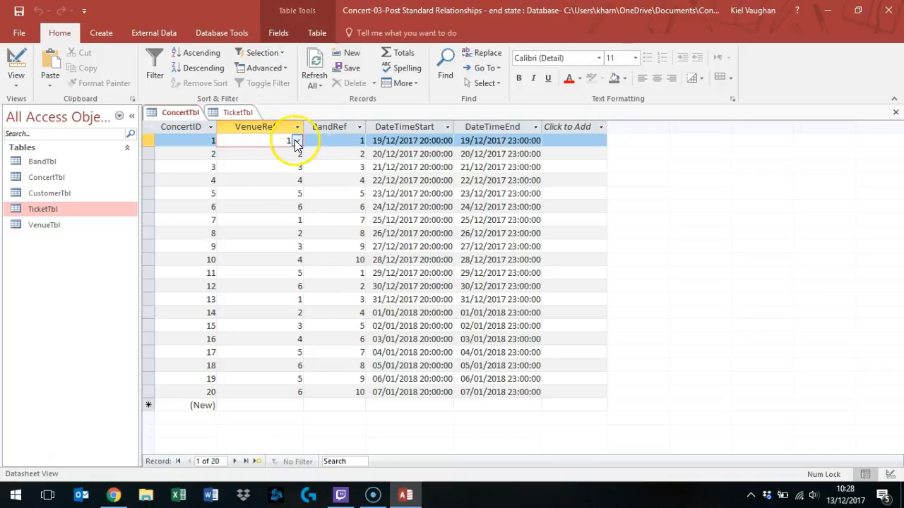
click(296, 140)
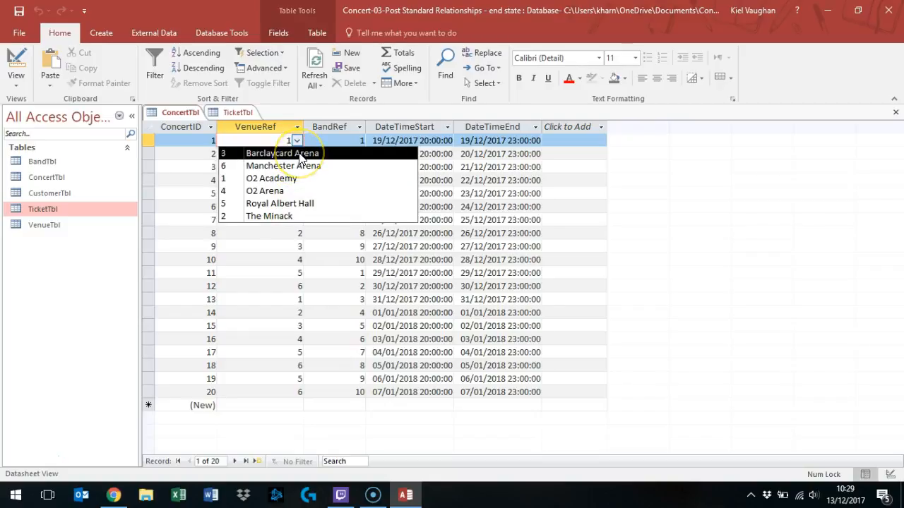
click(285, 217)
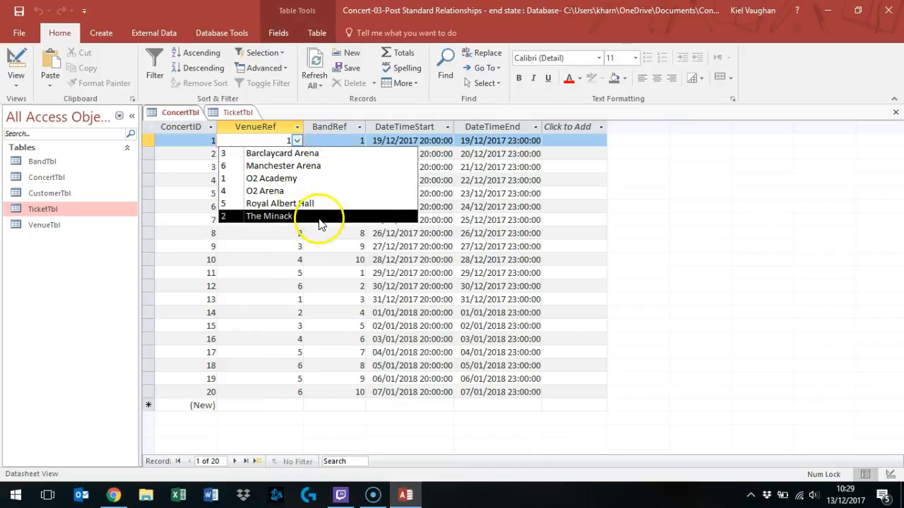
click(297, 141)
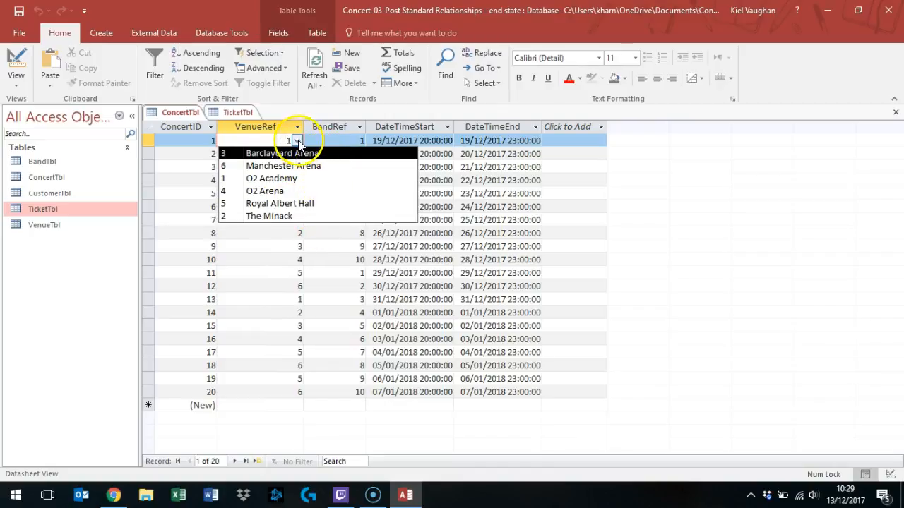
- Examine the band lookup list in the BandRef field of the first ConcertTbl record
click(347, 140)
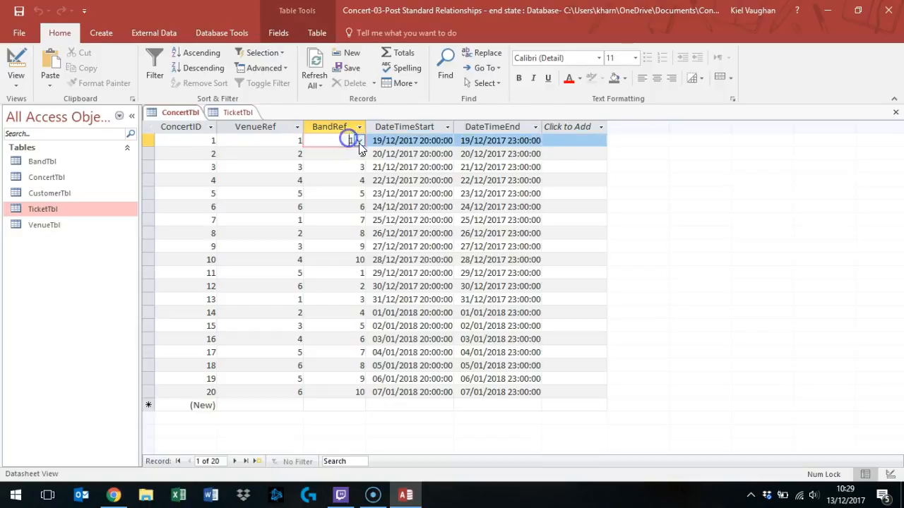
click(359, 141)
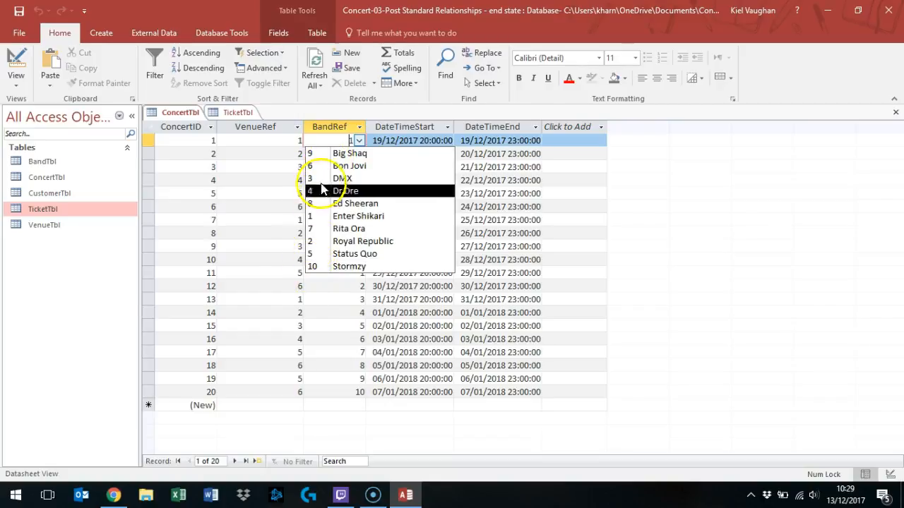
click(360, 141)
- Check the ConcertRef field and the customer lookup list of the CustomerRef field in the first TicketTbl record
click(230, 113)
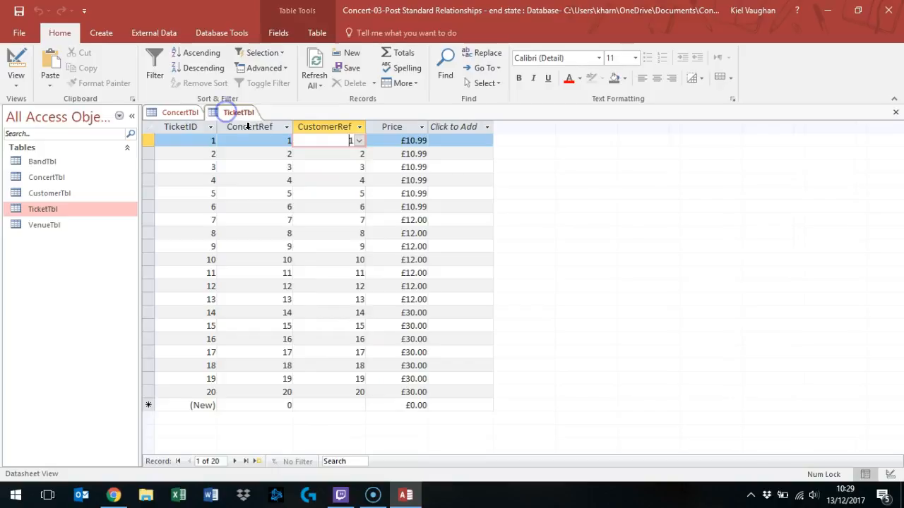
click(272, 140)
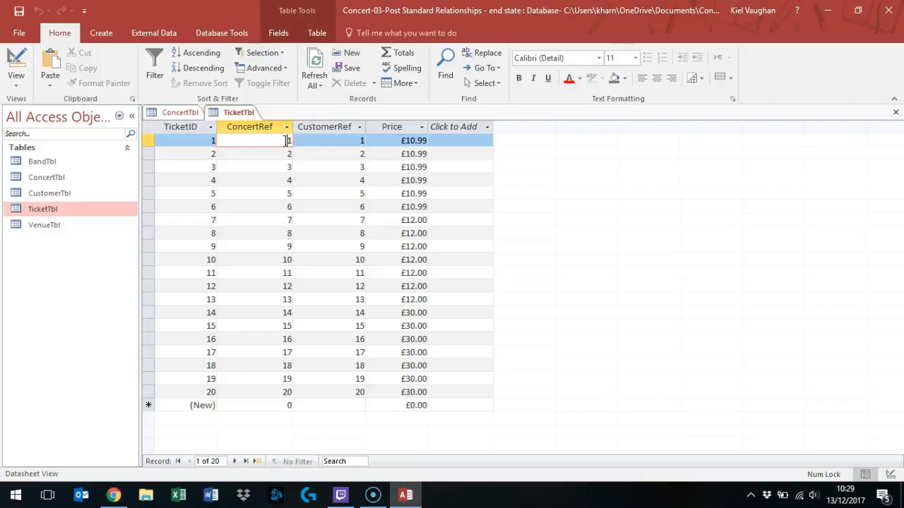
click(348, 141)
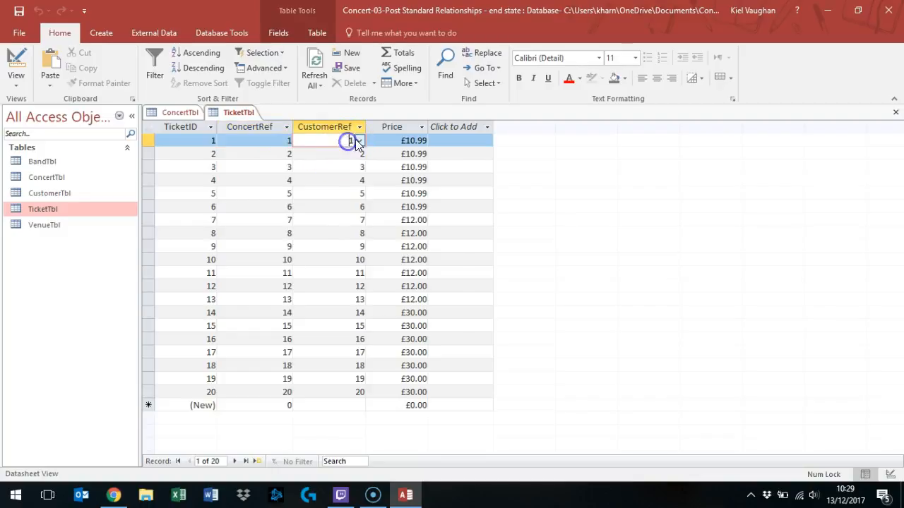
click(358, 141)
click(358, 143)
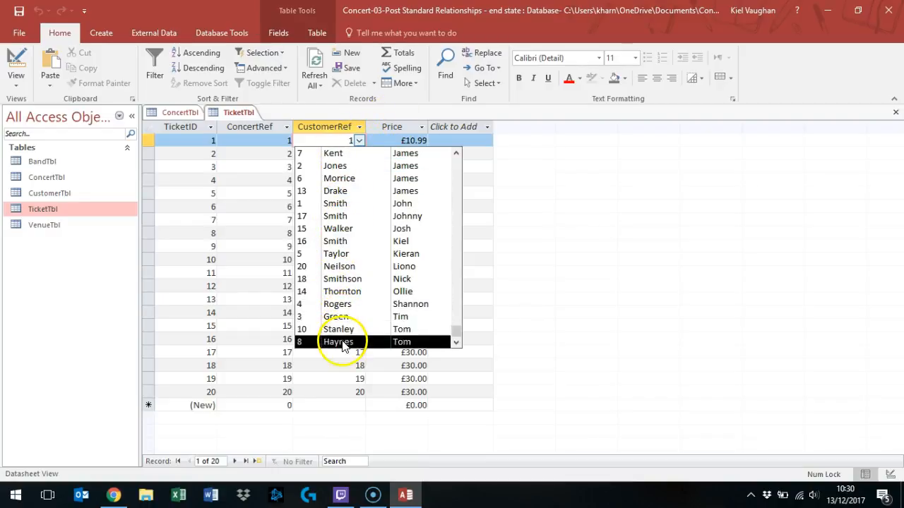
click(359, 141)
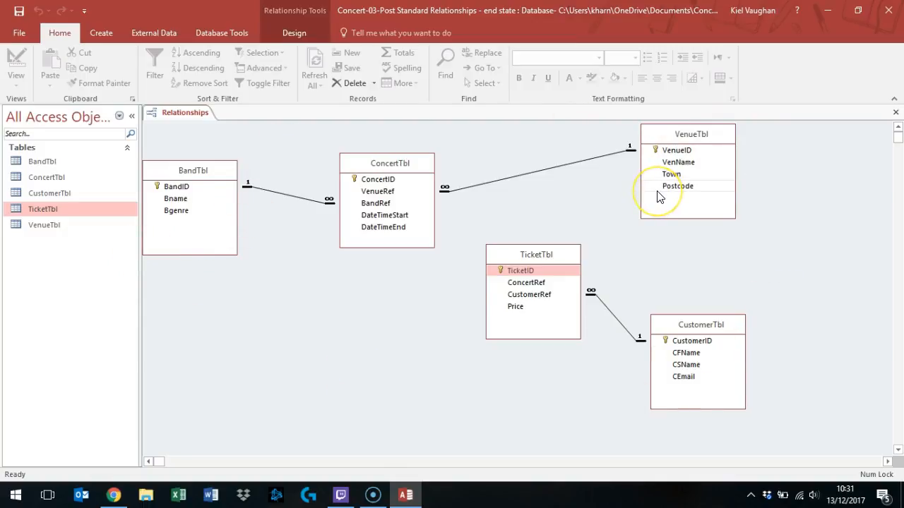
- Inspect the relationships layout and check the reference fields of the first records in ConcertTbl and TicketTbl for lookup lists
click(297, 203)
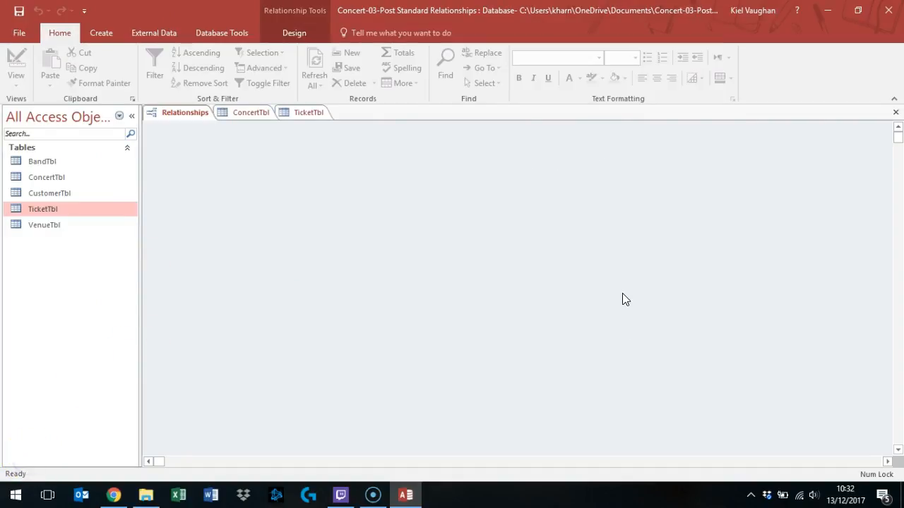
click(252, 113)
click(247, 141)
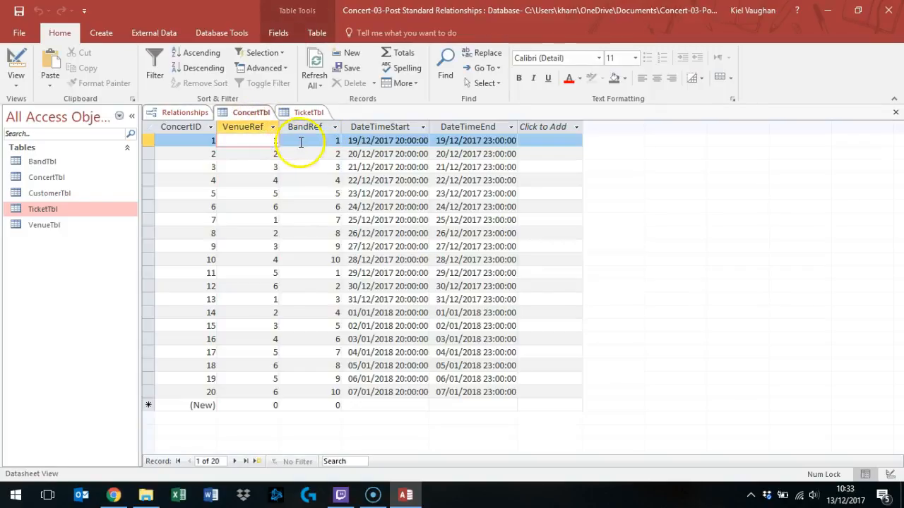
click(303, 113)
click(254, 141)
click(326, 143)
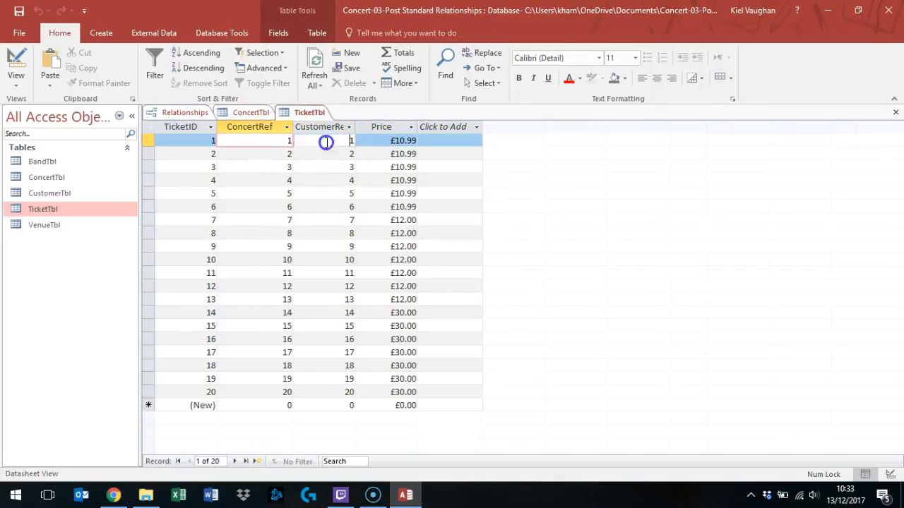
- Close all open objects and open ConcertTbl in Design view
right_click(190, 116)
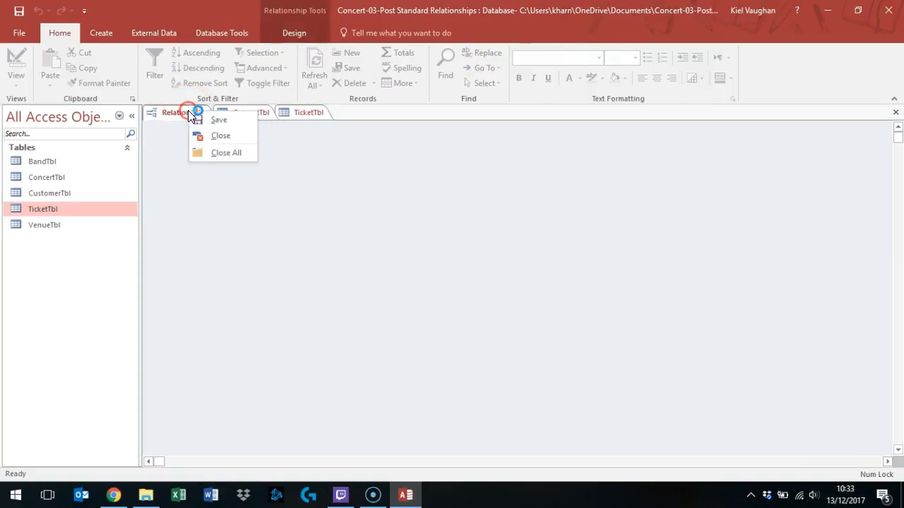
click(215, 151)
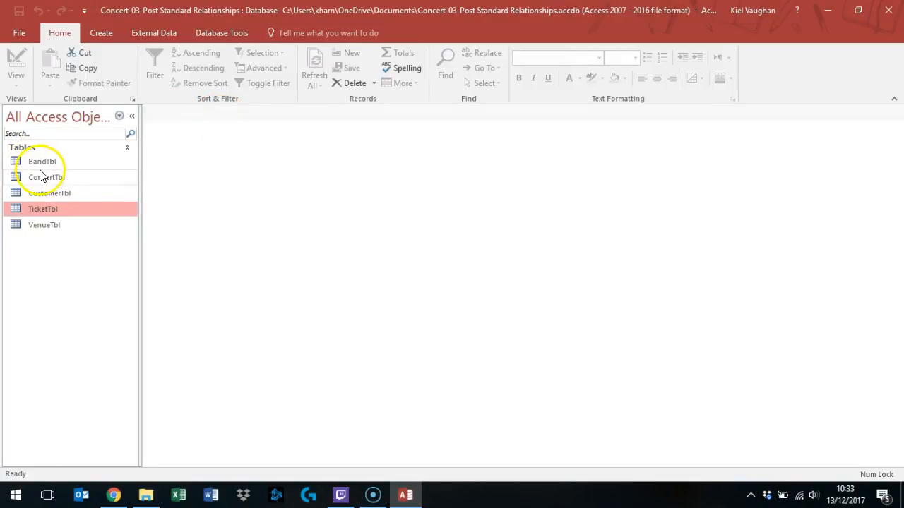
double_click(71, 180)
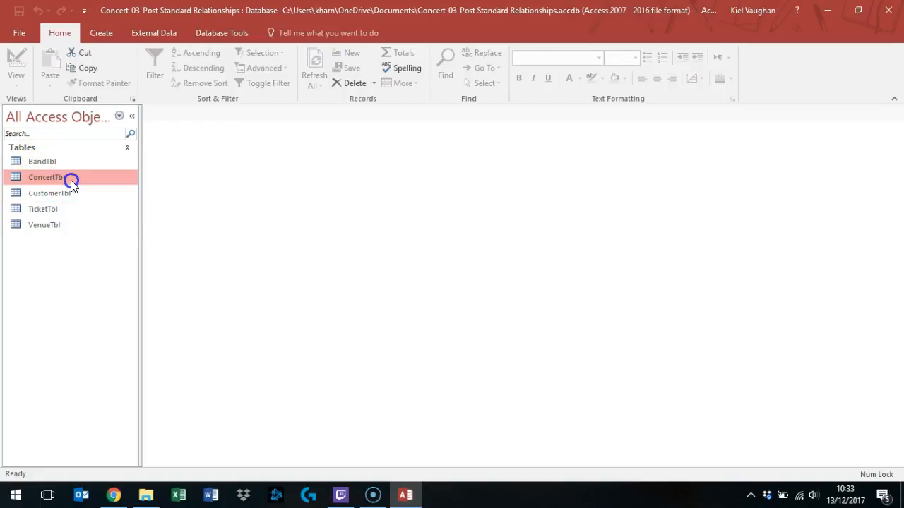
click(244, 138)
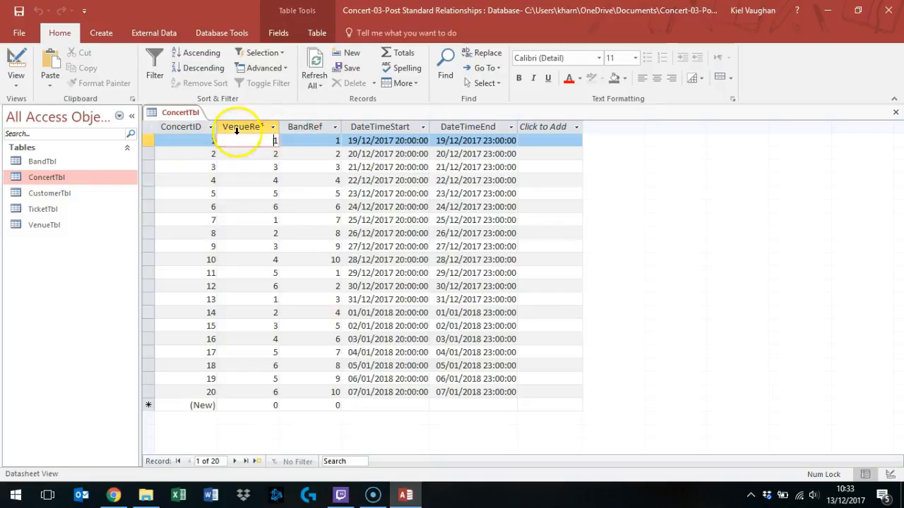
click(263, 139)
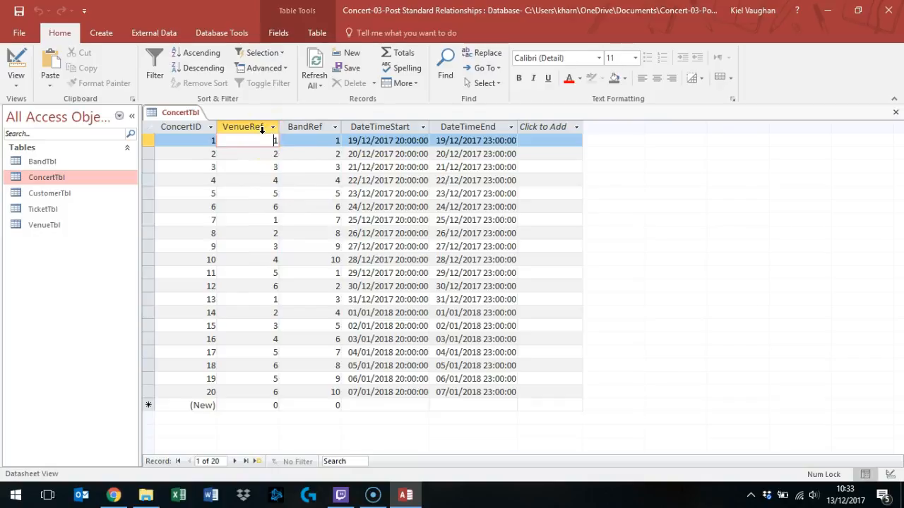
right_click(173, 112)
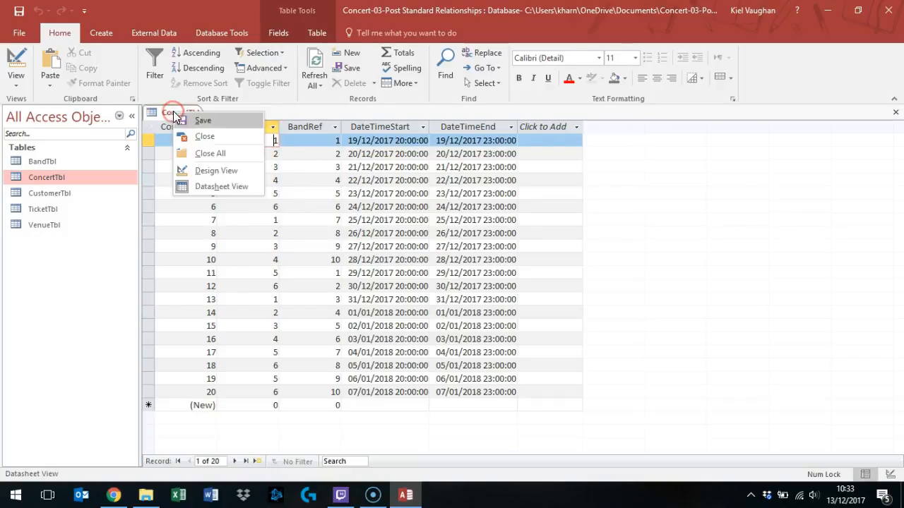
click(209, 166)
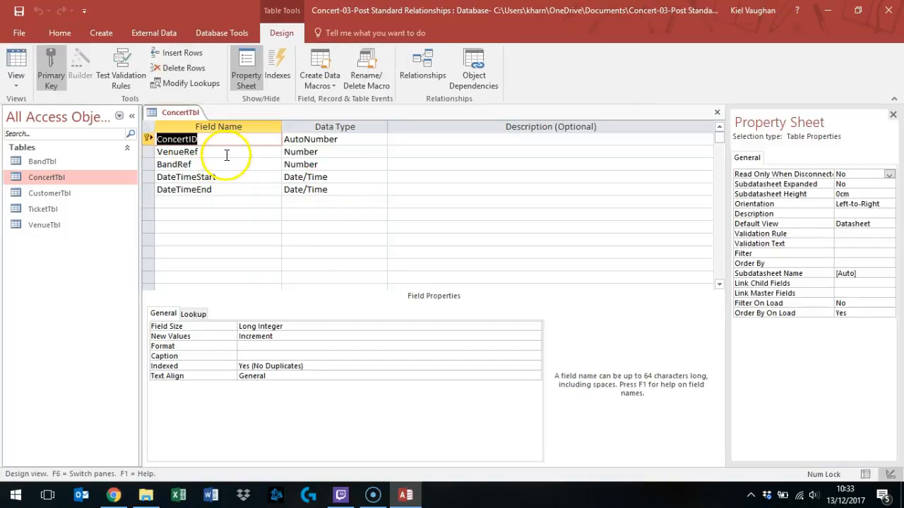
- Start the Lookup Wizard as the data type for the VenueRef field
click(226, 153)
click(373, 153)
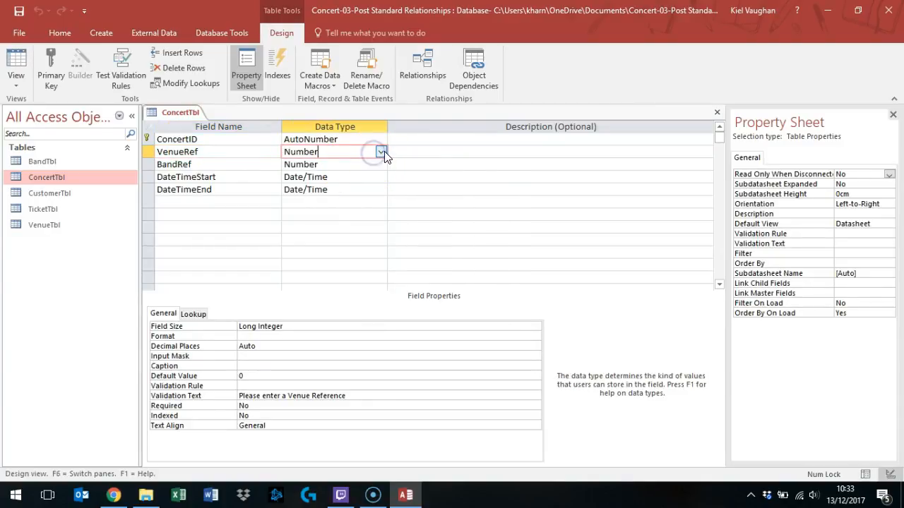
click(381, 152)
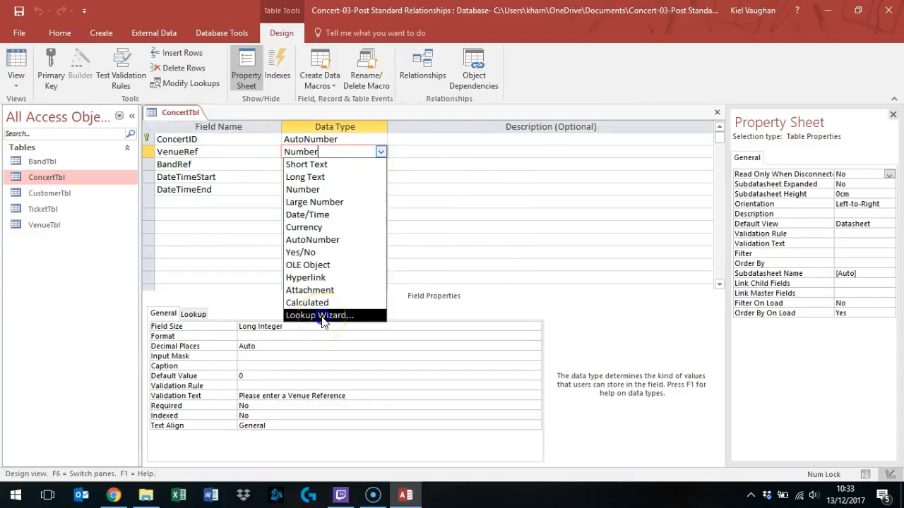
click(321, 316)
click(381, 152)
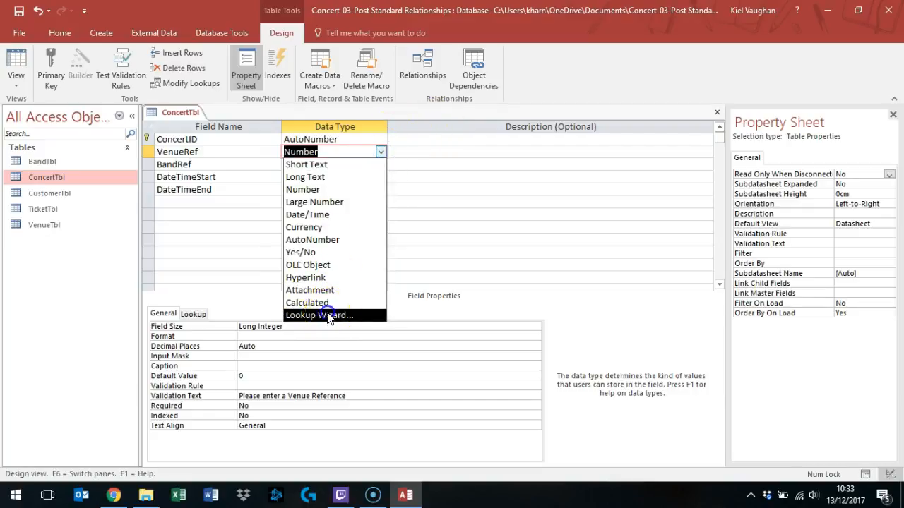
click(322, 316)
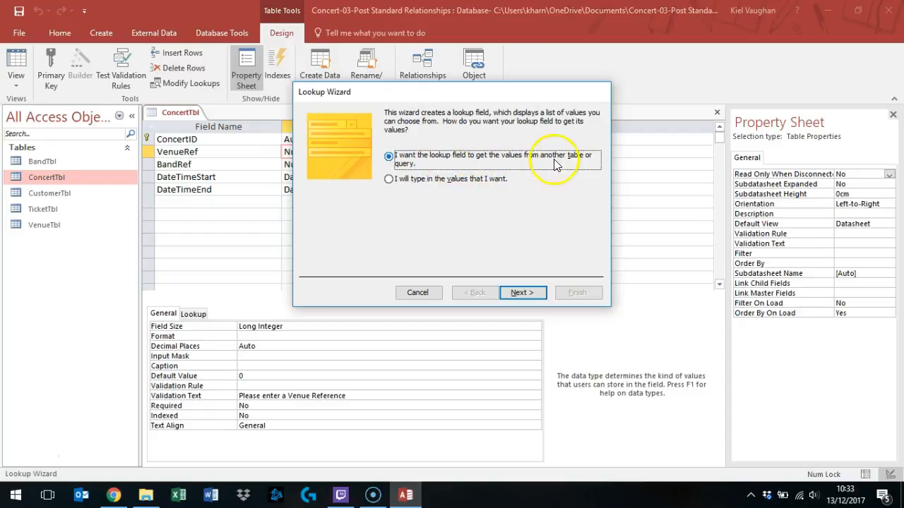
- Have the lookup field get its values from another table, using VenueTbl as the source
click(389, 182)
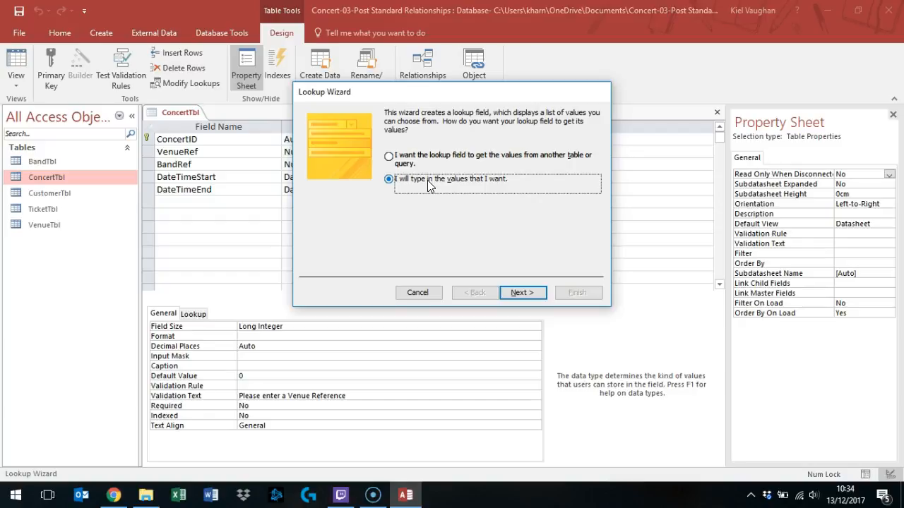
click(409, 181)
click(390, 158)
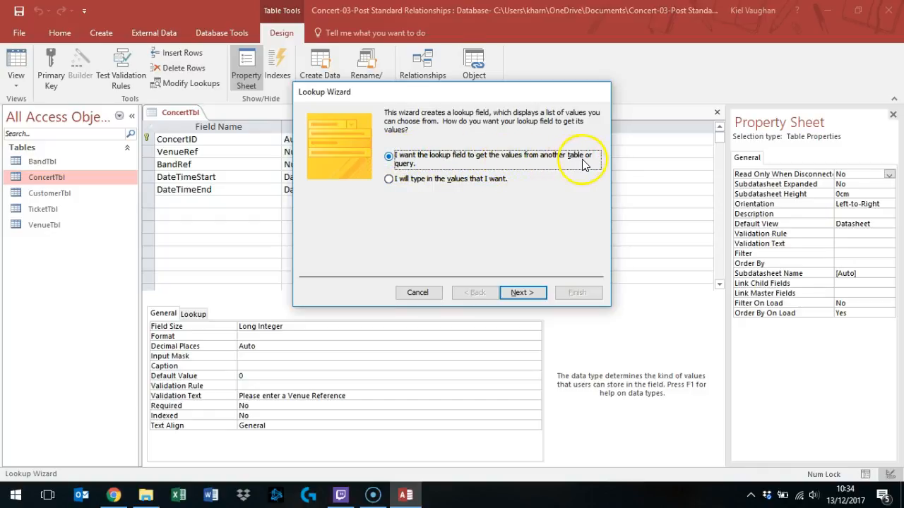
click(521, 293)
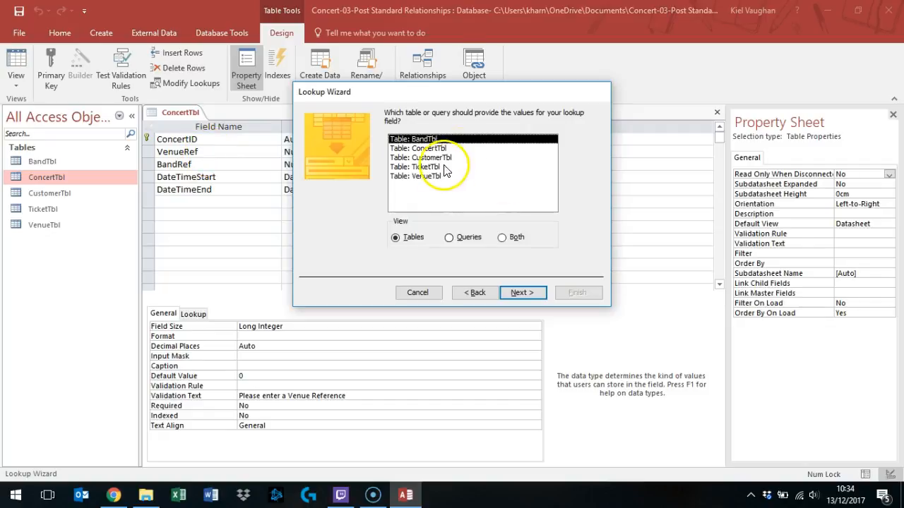
click(428, 176)
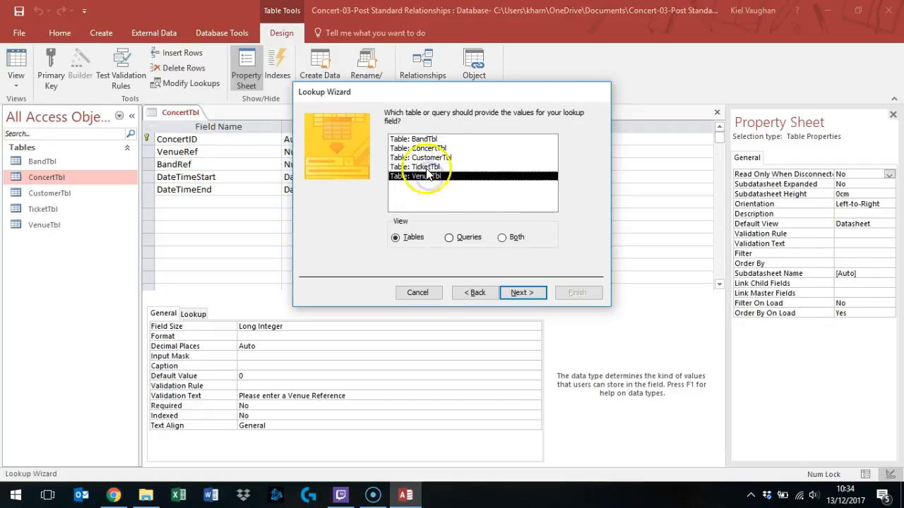
click(522, 295)
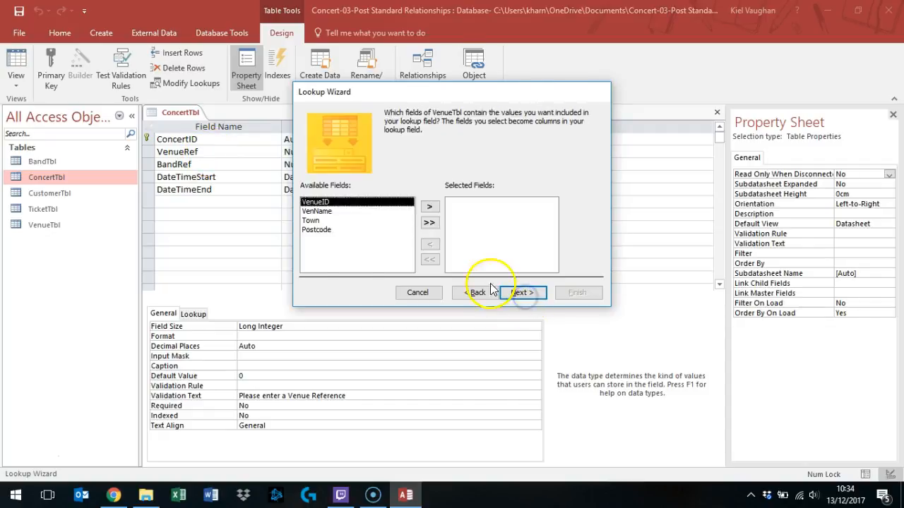
- Include the VenueID and VenName fields as the lookup columns
click(429, 206)
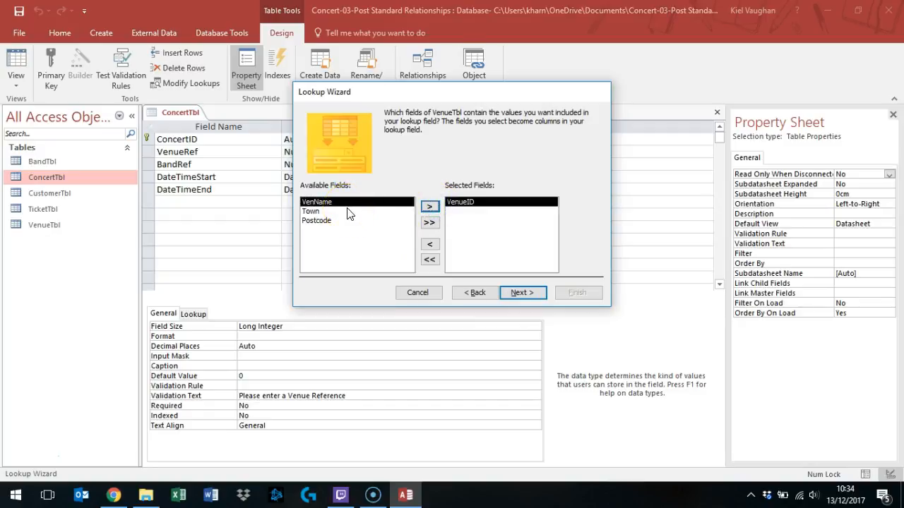
click(436, 210)
click(437, 211)
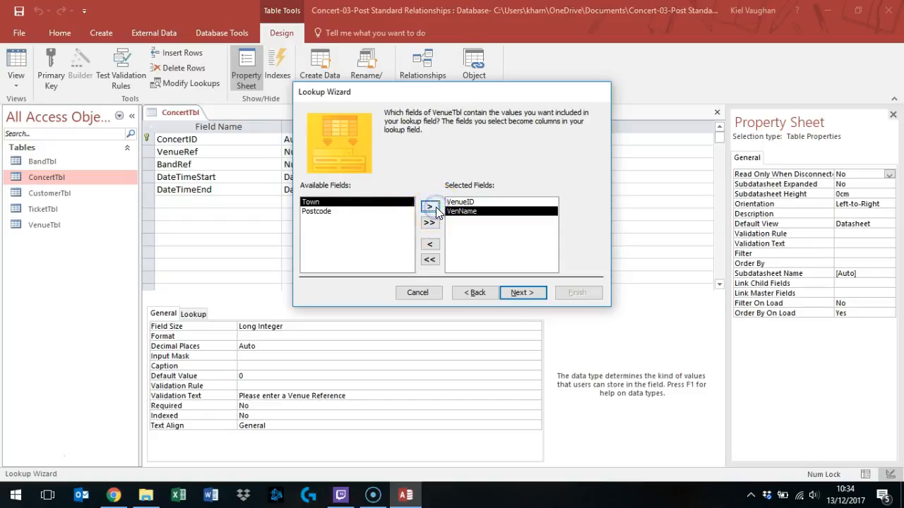
click(521, 293)
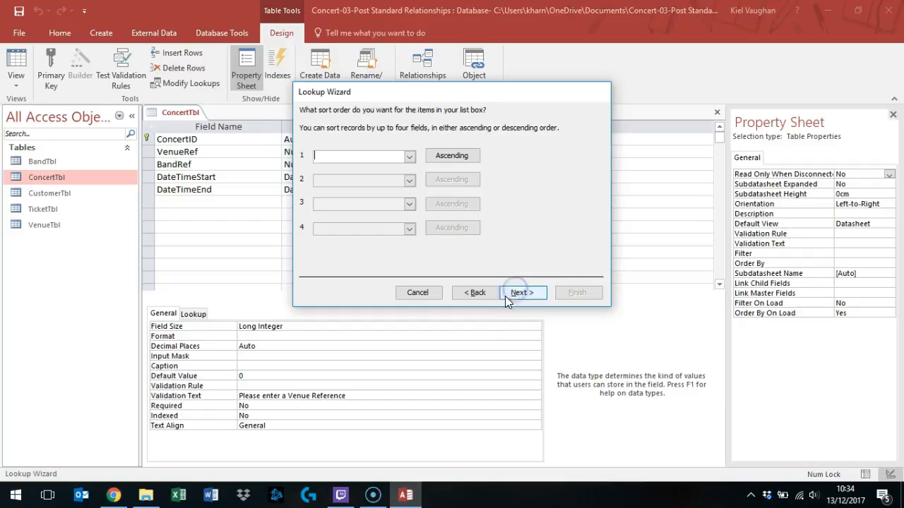
- Sort the VenueRef lookup list by VenName in ascending order
click(408, 157)
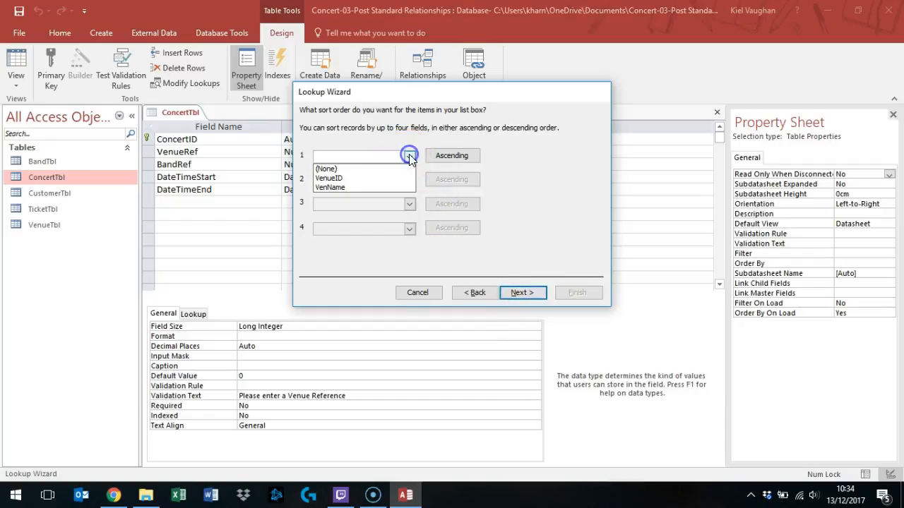
click(384, 188)
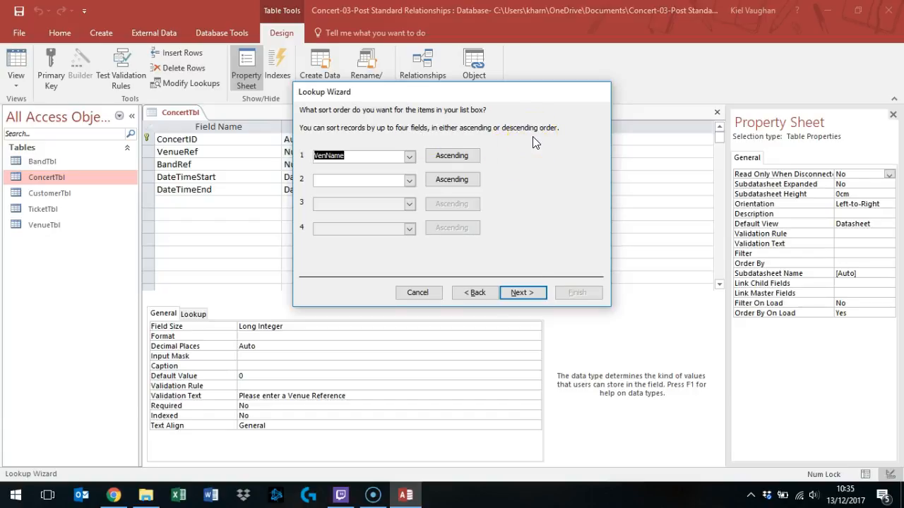
click(521, 294)
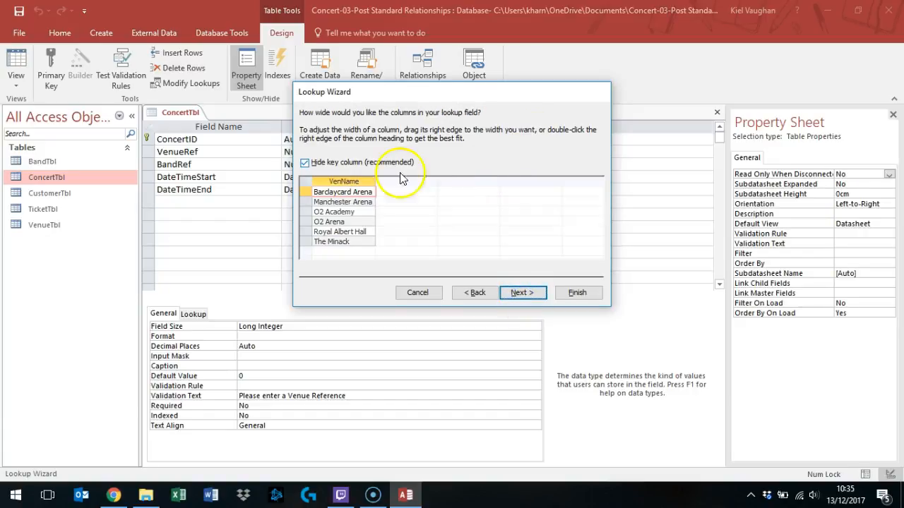
- Show the key column in the VenueRef lookup, narrowing the VenueID column and widening the VenName column
click(305, 163)
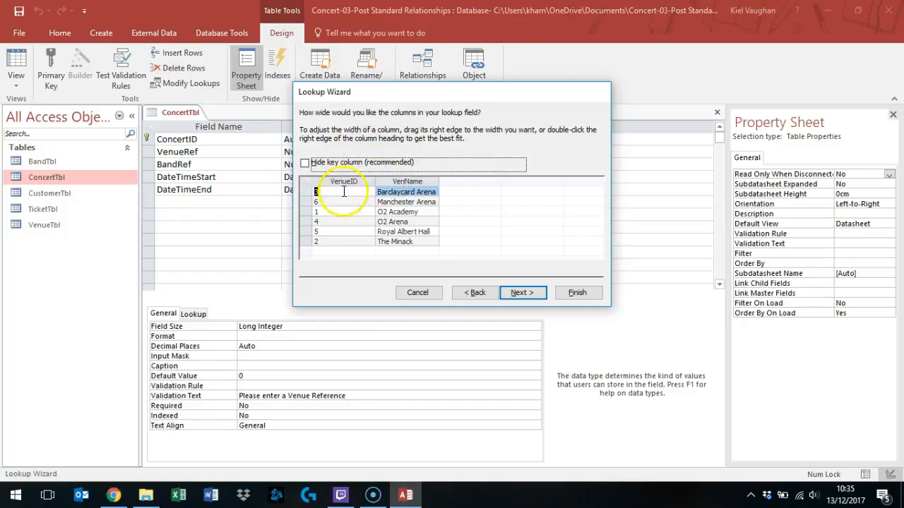
click(319, 195)
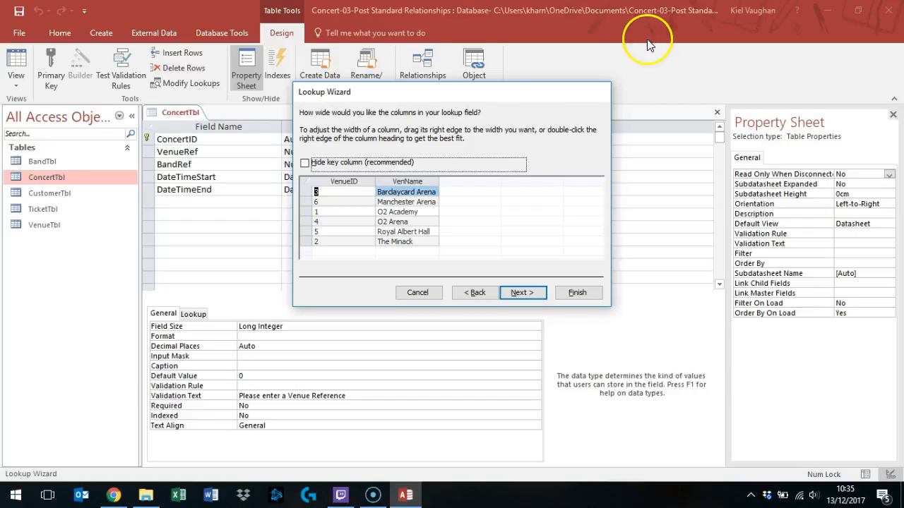
click(357, 182)
drag(375, 185, 346, 184)
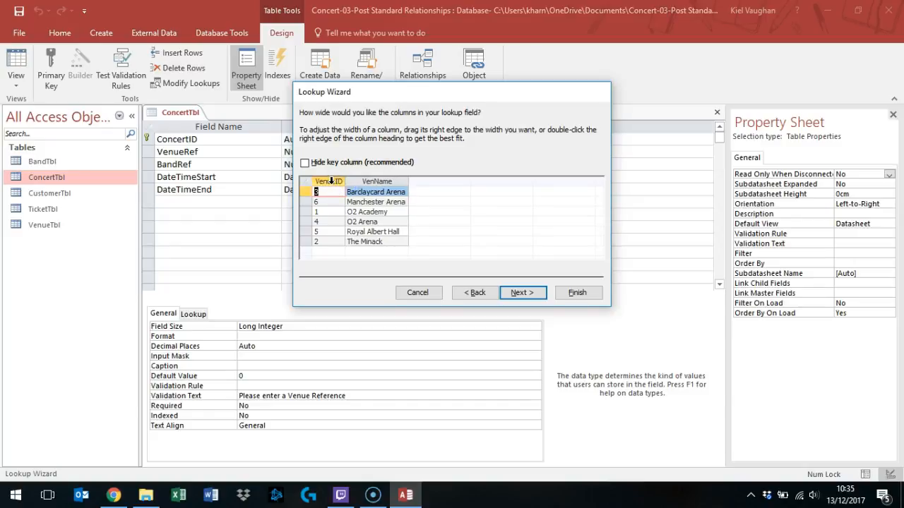
drag(408, 181, 436, 179)
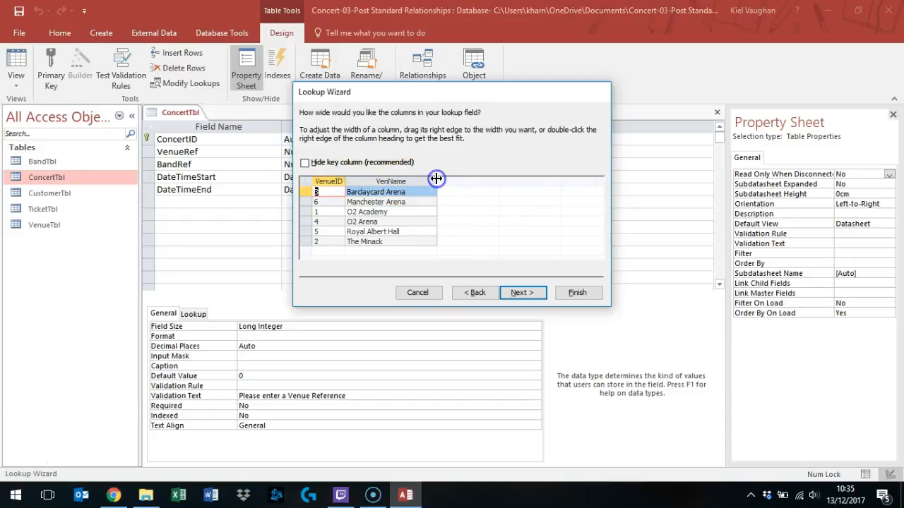
click(421, 196)
click(521, 291)
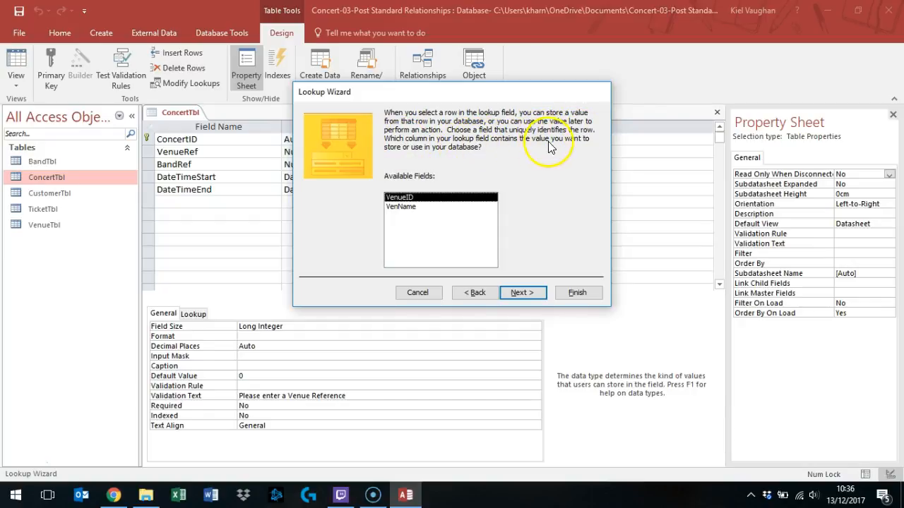
- Store VenueID as the VenueRef value, enable data integrity with Restrict Delete, and finish the lookup, saving the table
click(522, 294)
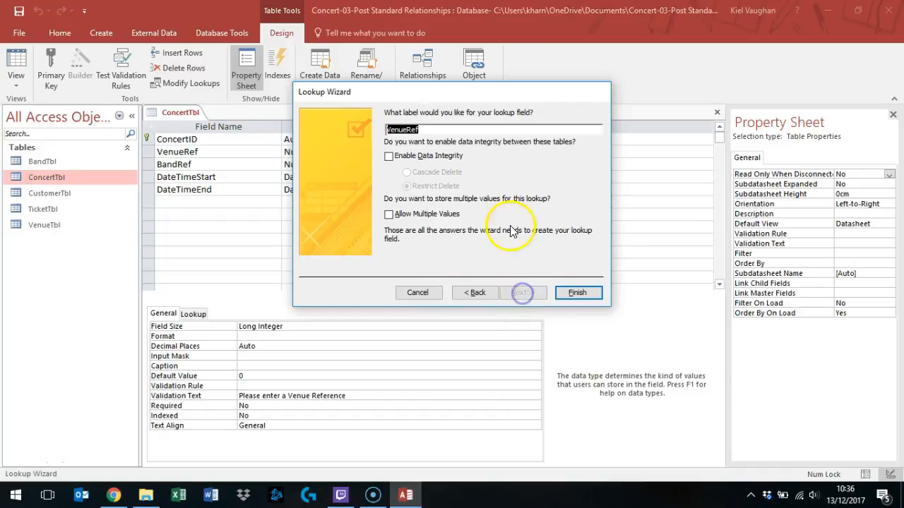
click(409, 156)
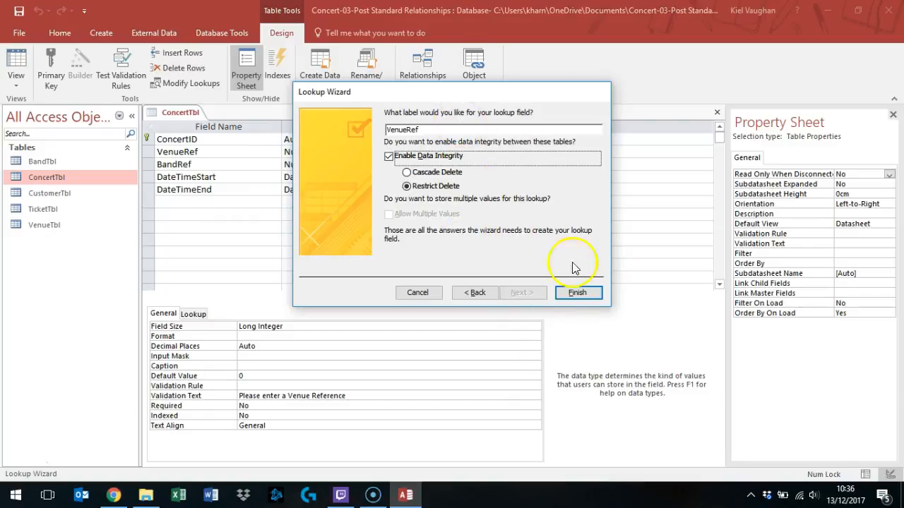
click(577, 290)
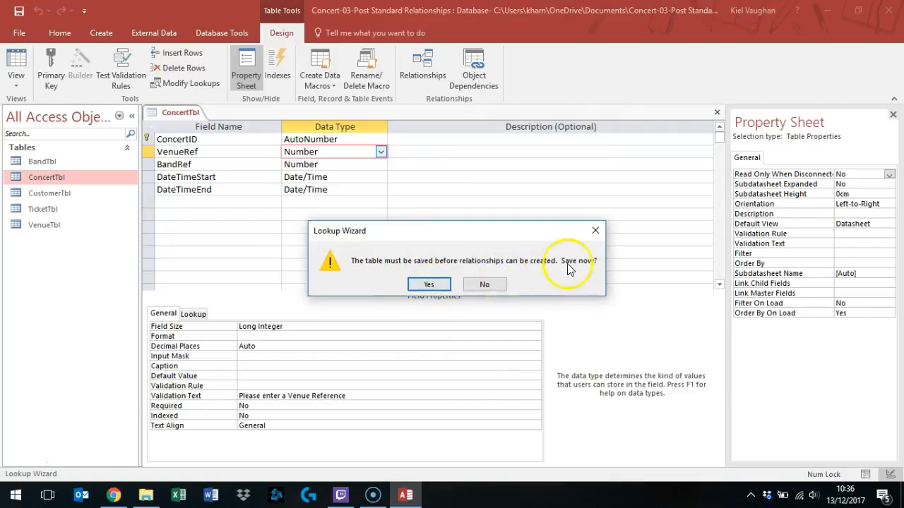
click(417, 284)
- Save the ConcertTbl design, replacing the earlier changes
right_click(182, 115)
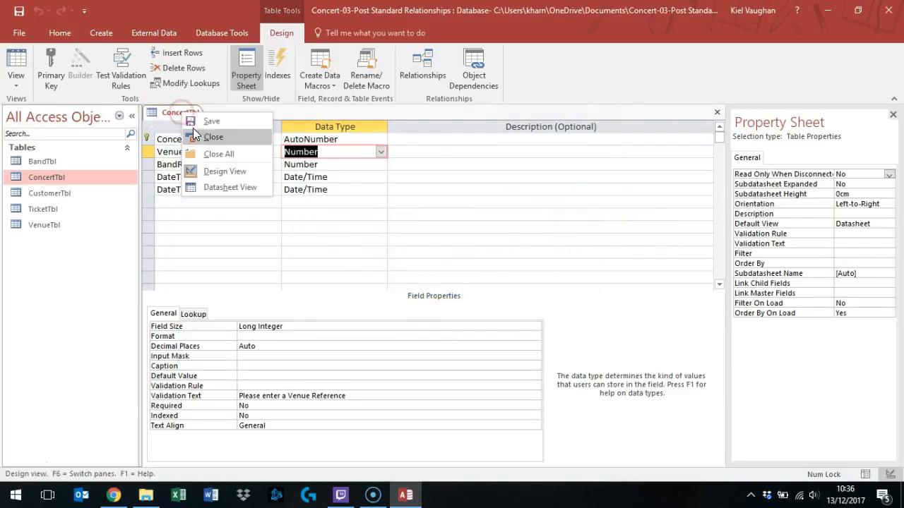
click(207, 121)
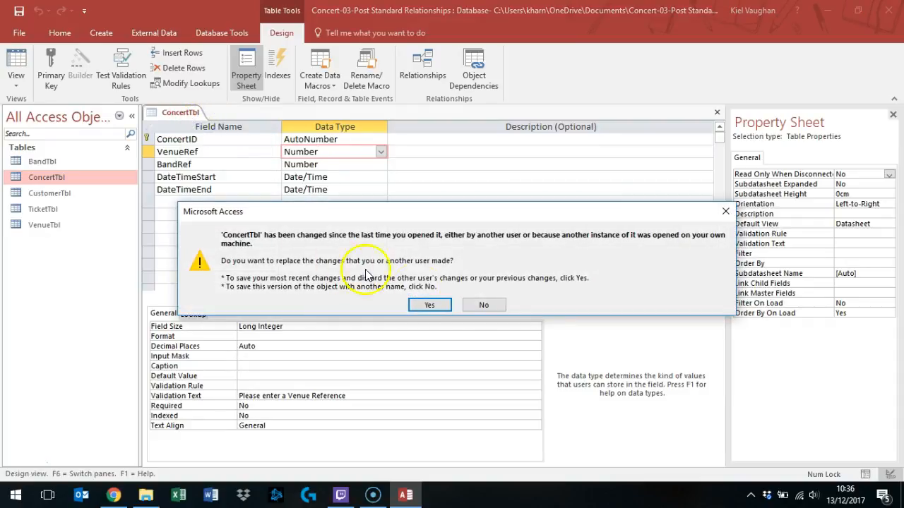
click(418, 304)
- Display ConcertTbl in Datasheet view and check the VenueRef lookup list on the first record
right_click(194, 117)
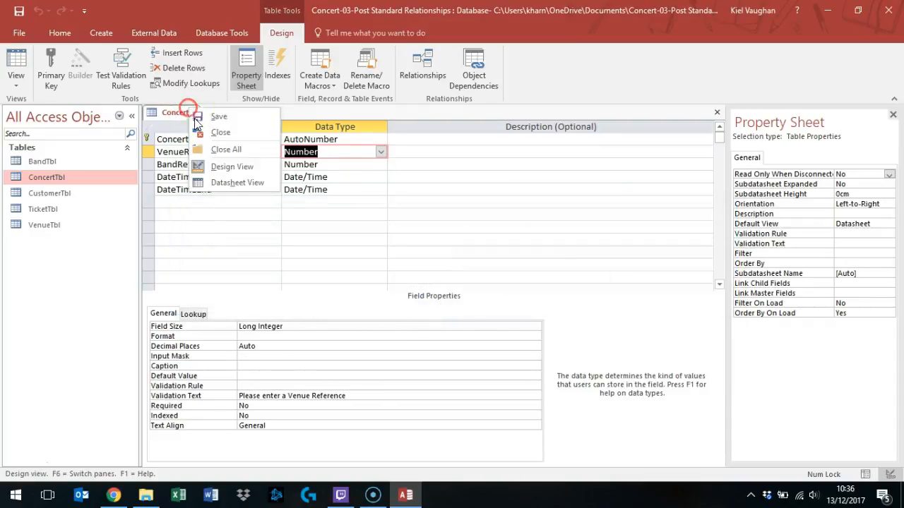
click(218, 185)
click(254, 139)
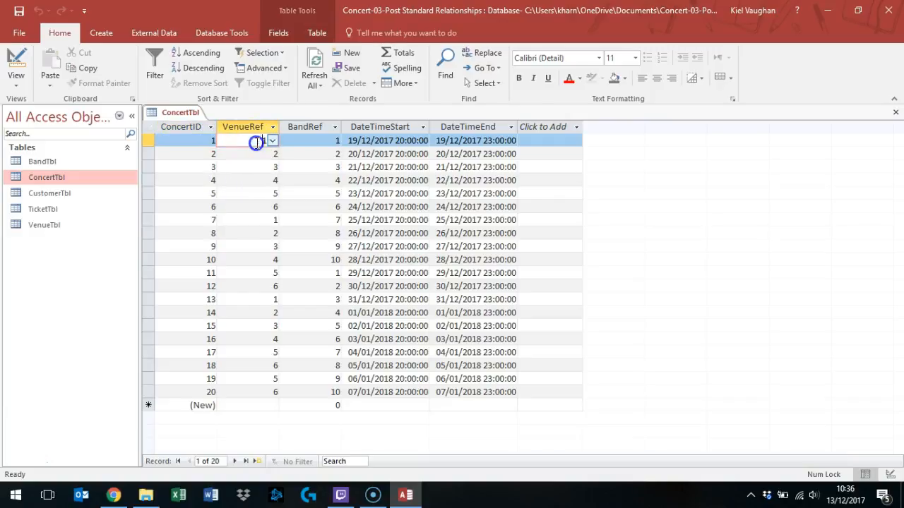
click(272, 140)
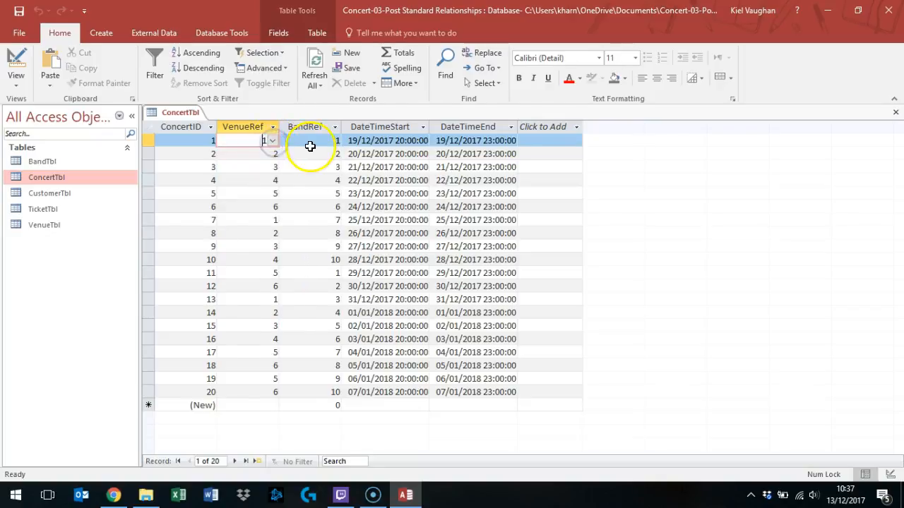
click(300, 143)
- Save and close ConcertTbl, and reopen it in Design view
right_click(182, 114)
click(198, 125)
right_click(181, 113)
click(204, 134)
right_click(96, 176)
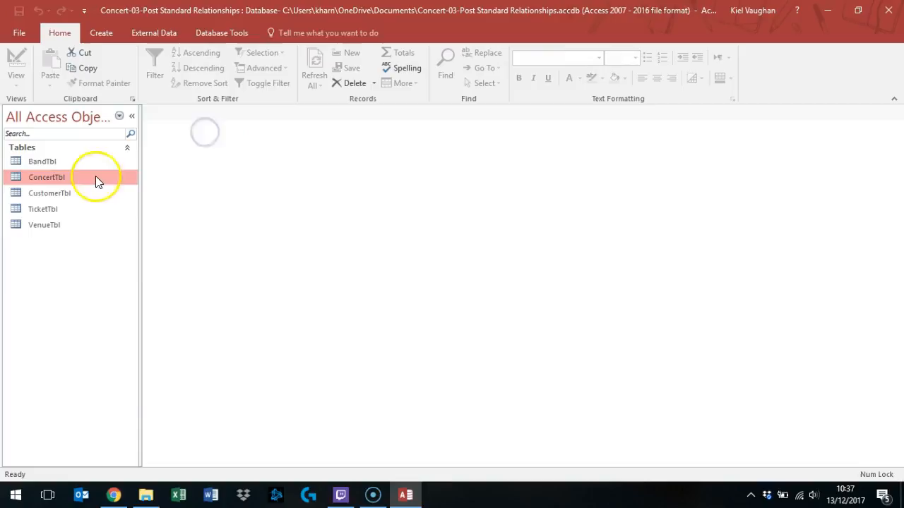
click(115, 200)
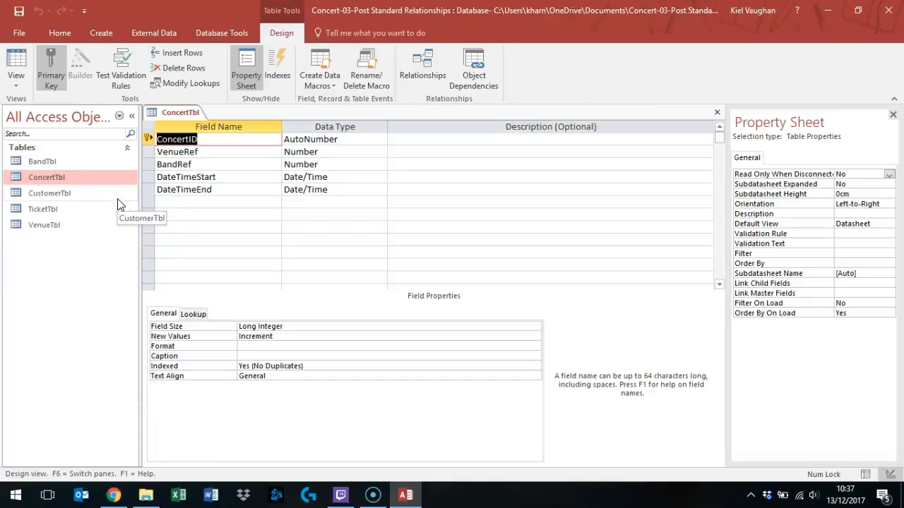
- Start the Lookup Wizard for the BandRef field, getting its values from another table with BandTbl as the source
click(302, 164)
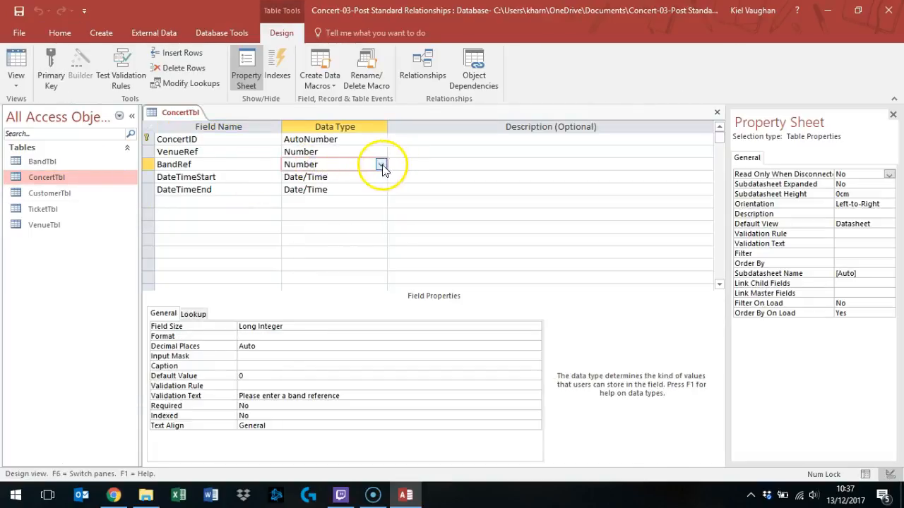
click(381, 163)
click(359, 328)
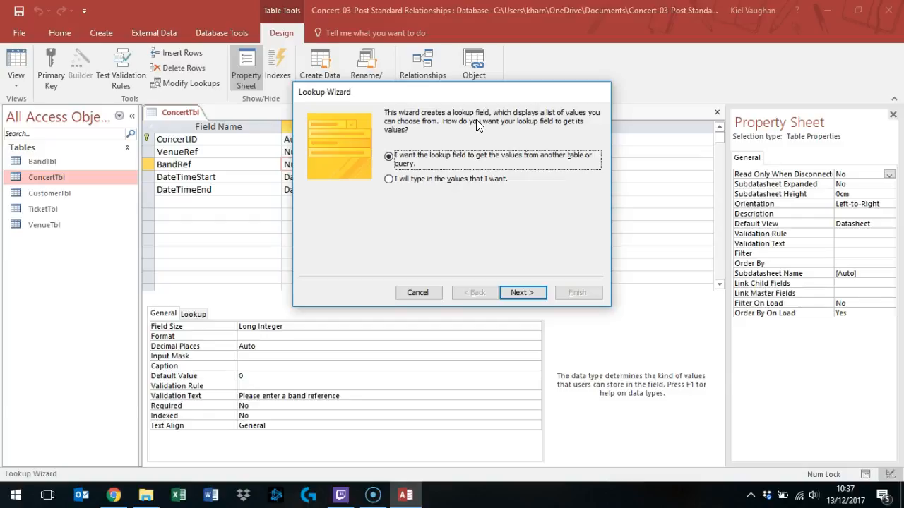
click(523, 292)
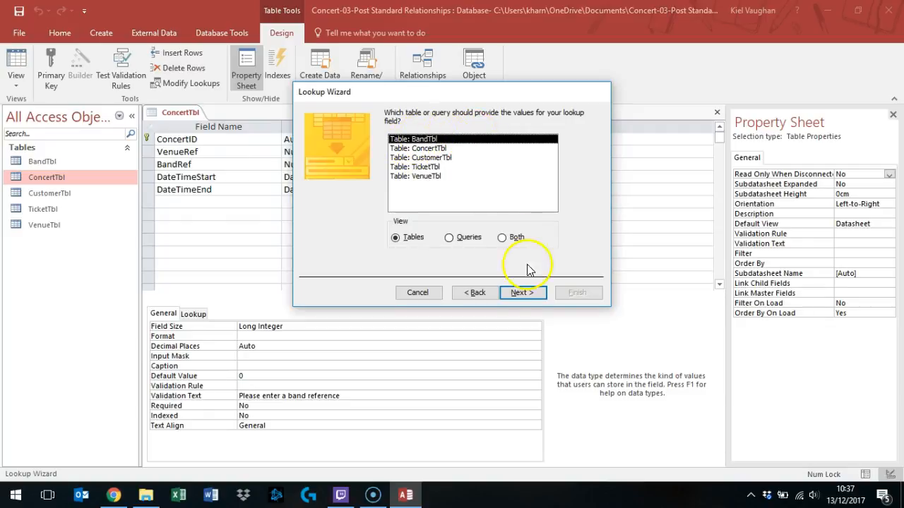
click(540, 295)
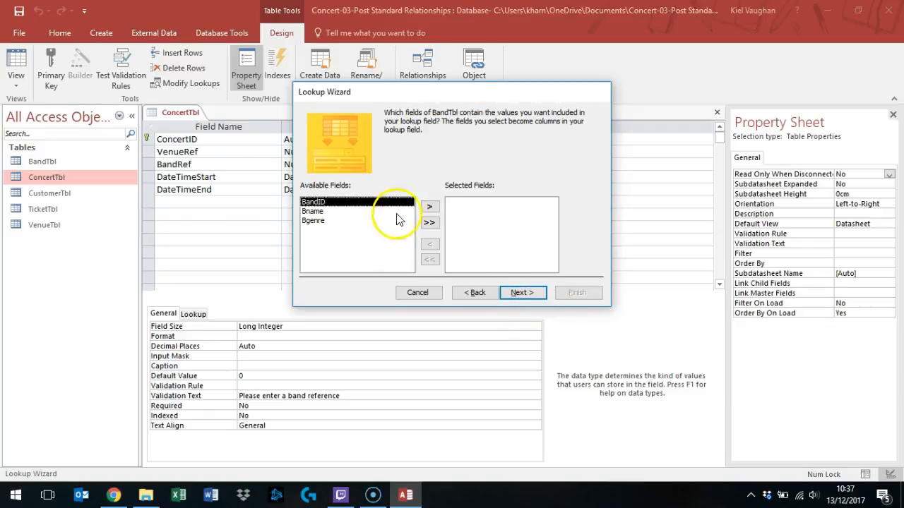
- Include BandID and Bname as the BandRef lookup columns and sort the list by Bname in ascending order
click(429, 207)
click(430, 206)
click(525, 295)
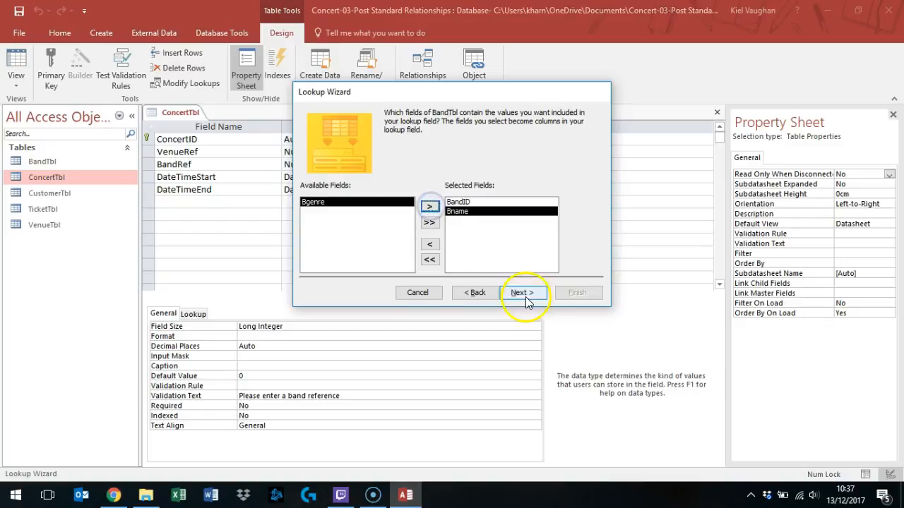
click(410, 157)
click(378, 181)
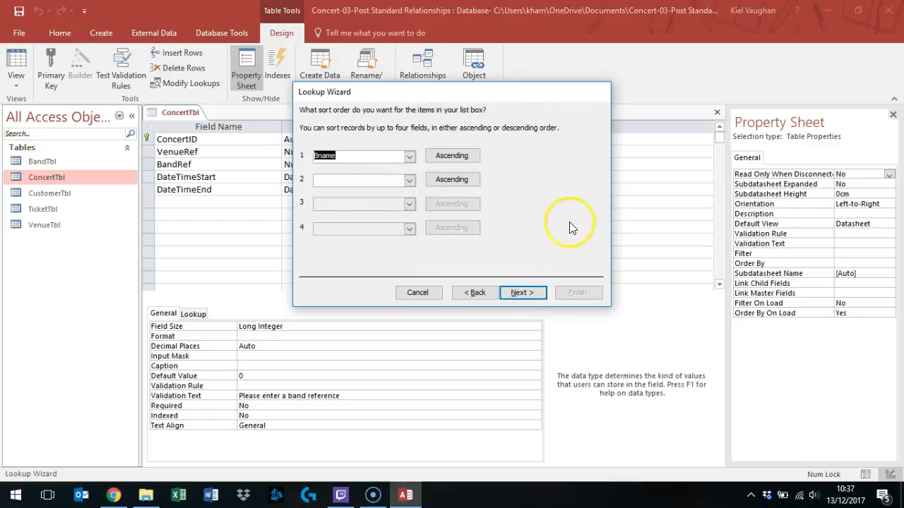
click(534, 285)
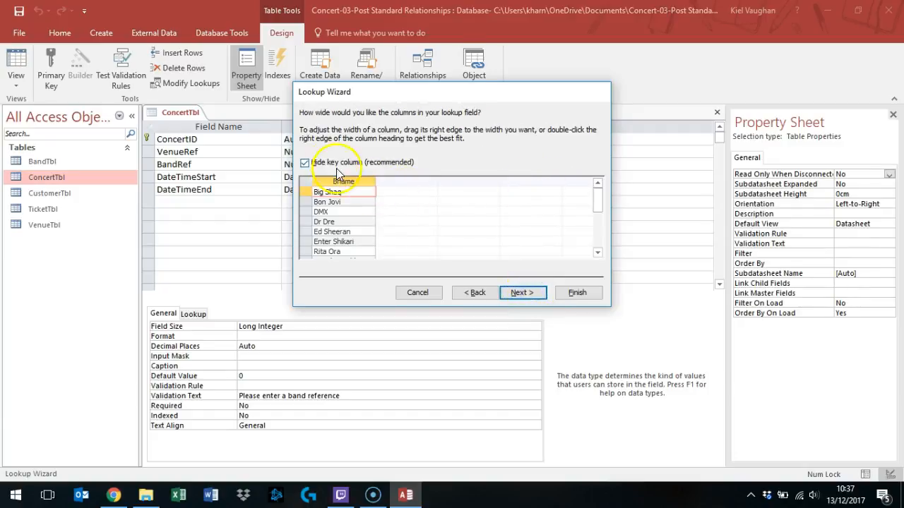
- Show the key column in the BandRef lookup and narrow the Bname column
click(326, 163)
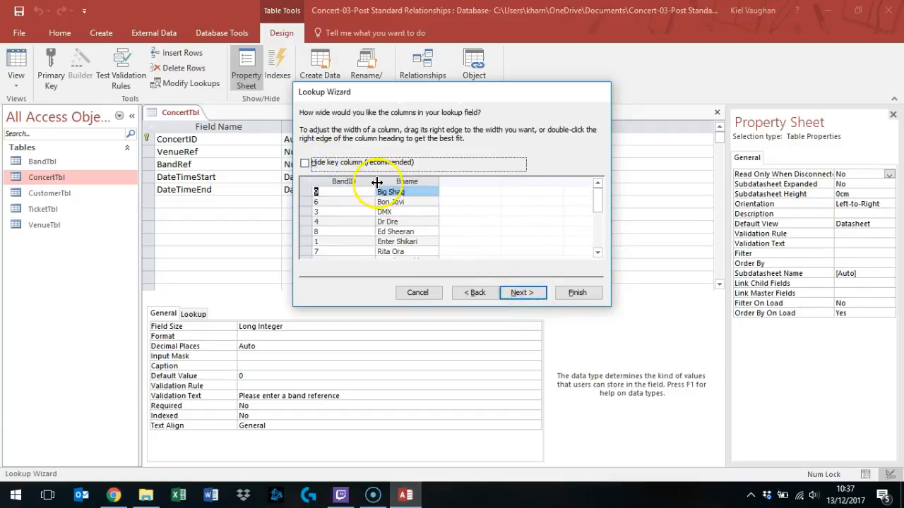
mouse_move(365, 181)
mouse_down()
mouse_move(404, 180)
mouse_move(375, 180)
mouse_up()
drag(443, 181, 413, 181)
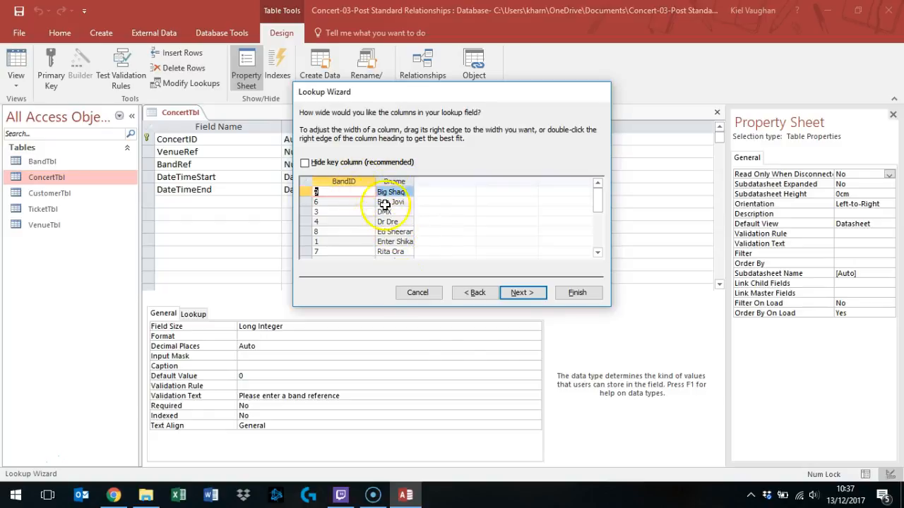
click(522, 292)
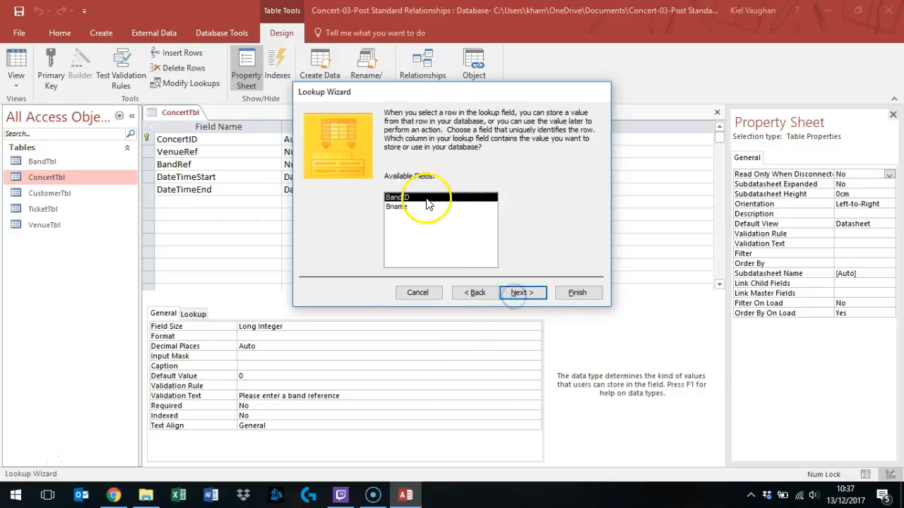
- Store BandID as the BandRef value, enable data integrity with Restrict Delete, and finish the lookup, saving the table
click(528, 294)
click(436, 156)
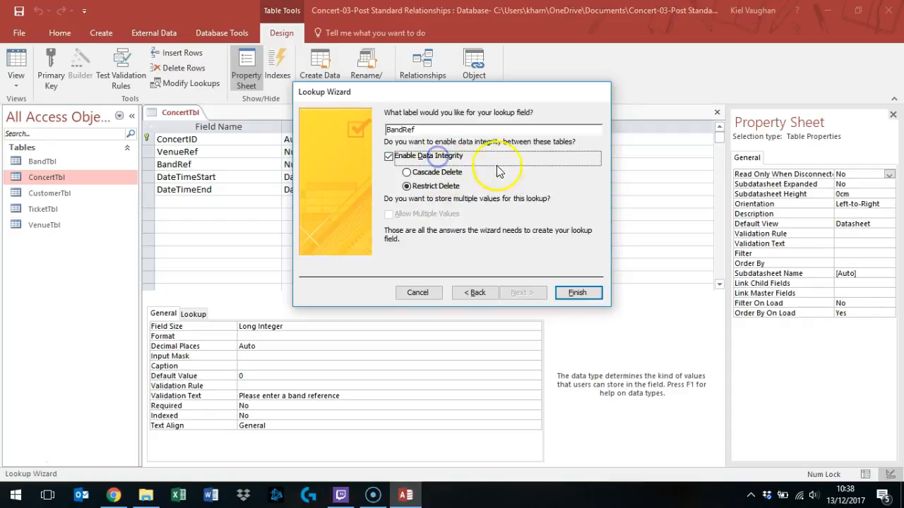
click(589, 295)
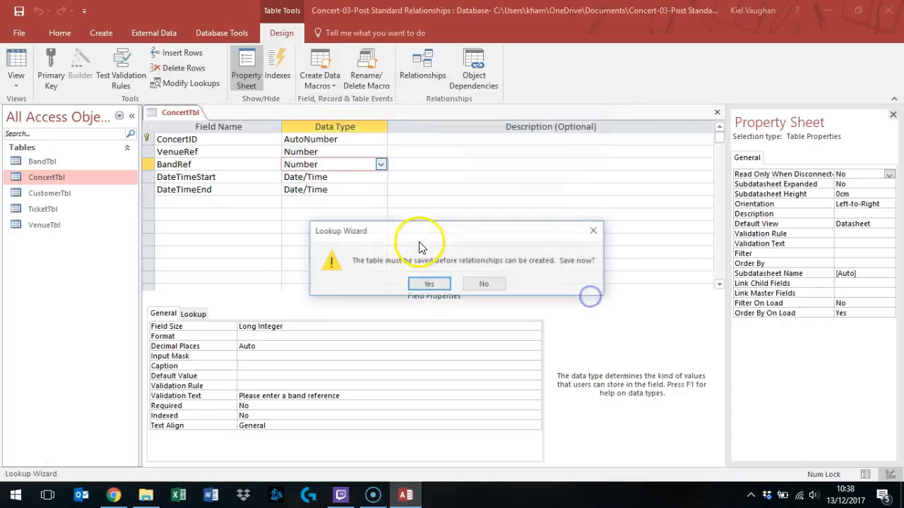
click(427, 283)
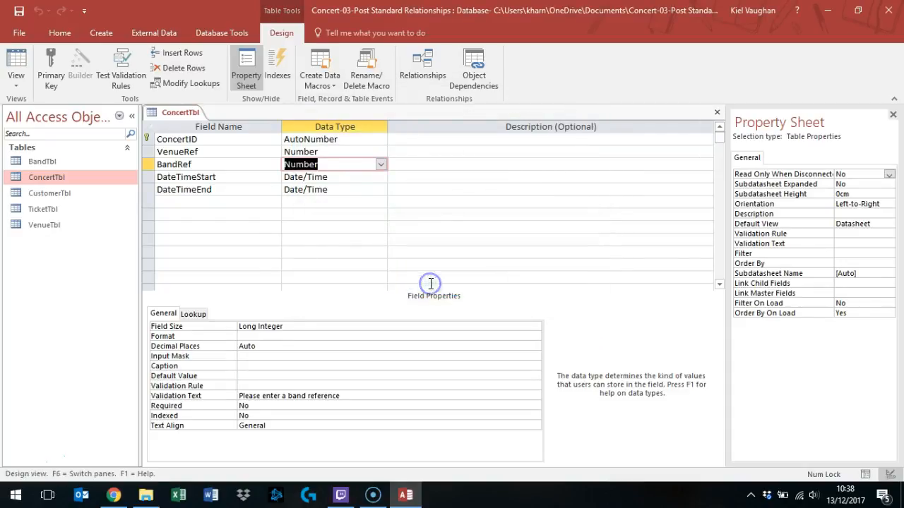
- Save the ConcertTbl design with the BandRef lookup, replacing the earlier changes
right_click(190, 116)
click(212, 124)
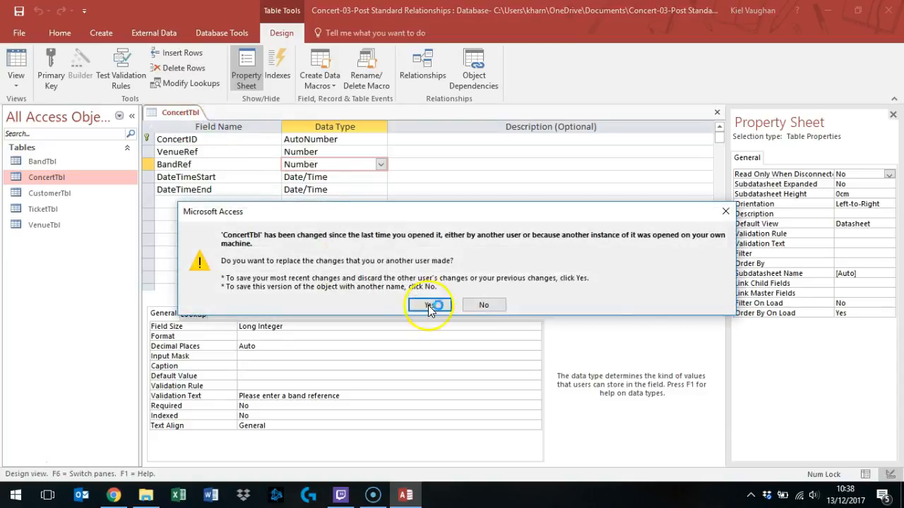
click(428, 305)
- Switch ConcertTbl to Datasheet view and open the first record's VenueRef lookup list to check its venues
right_click(189, 113)
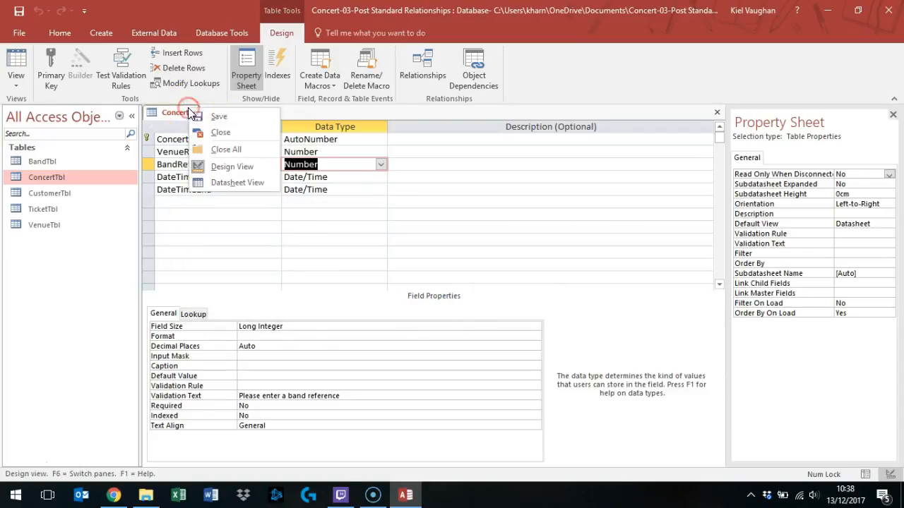
click(220, 182)
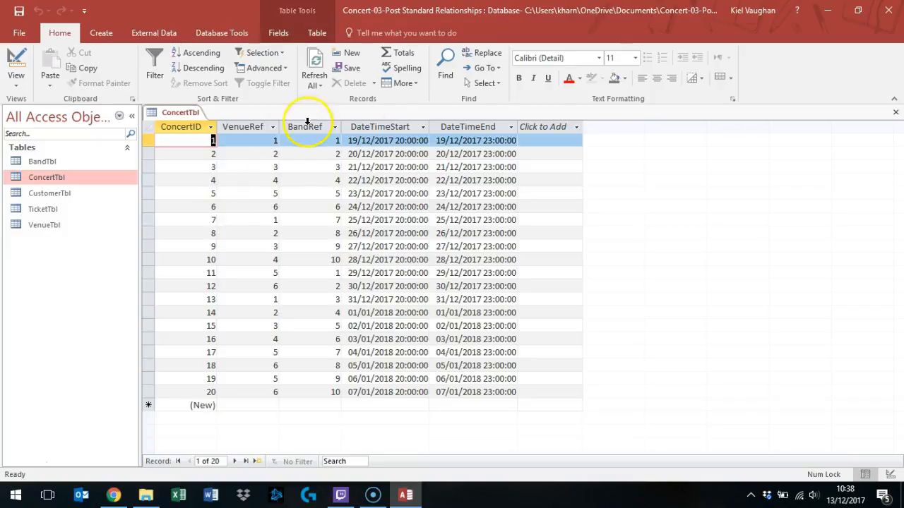
click(265, 141)
click(273, 141)
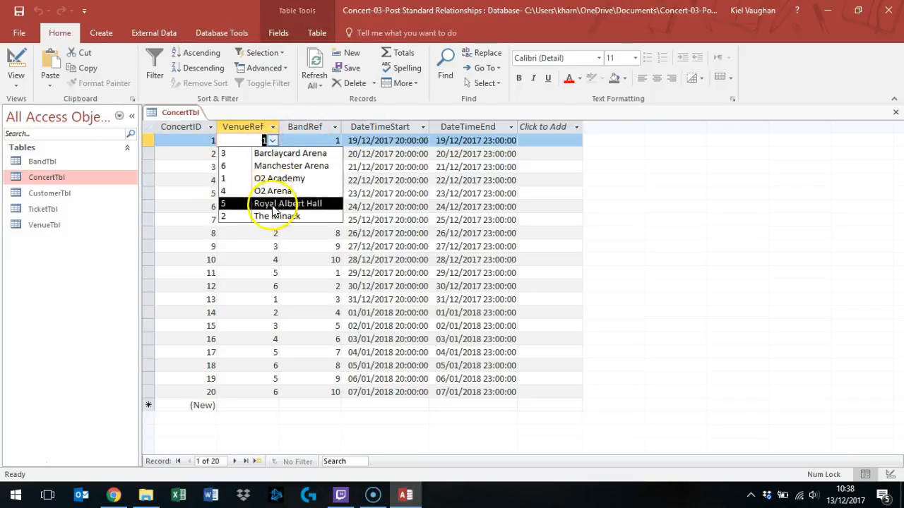
- Close the VenueRef list and check the bands offered in the first record's BandRef lookup list
click(272, 140)
click(327, 141)
click(334, 140)
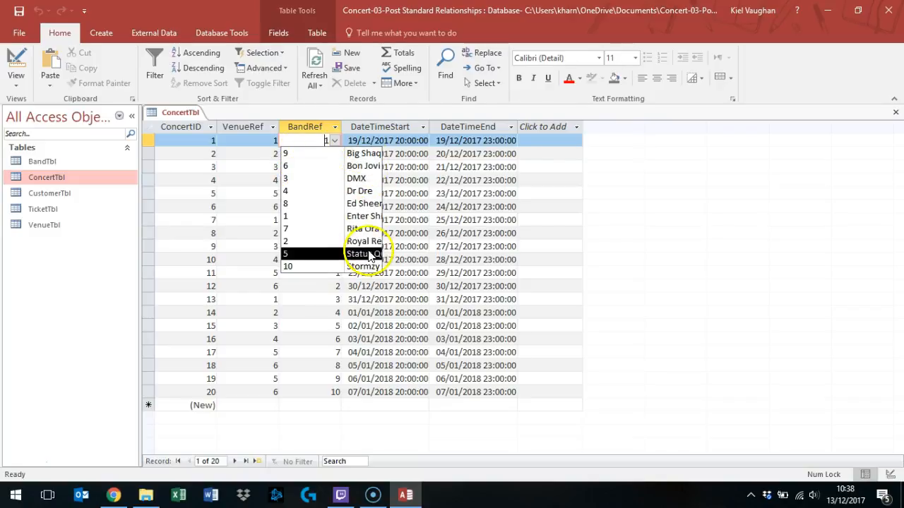
click(336, 141)
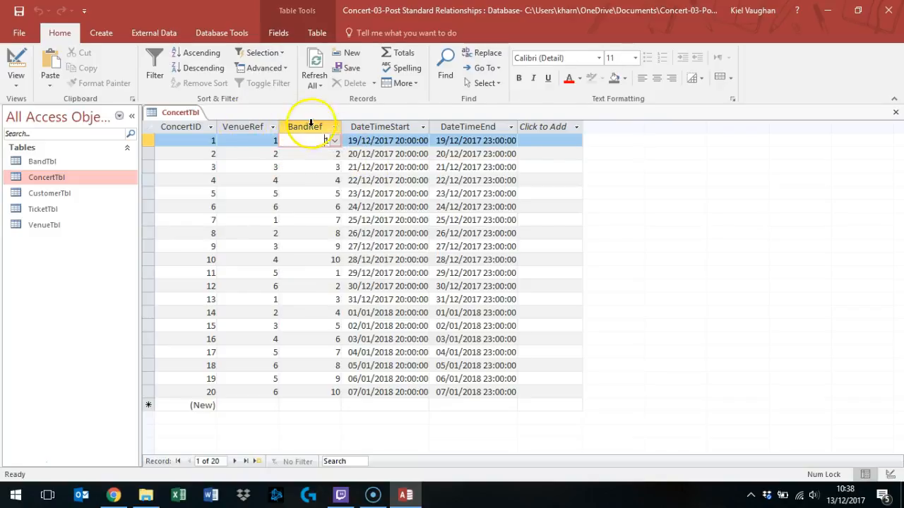
- Switch ConcertTbl to Design view and show the lookup properties of the BandRef field
right_click(178, 112)
click(230, 174)
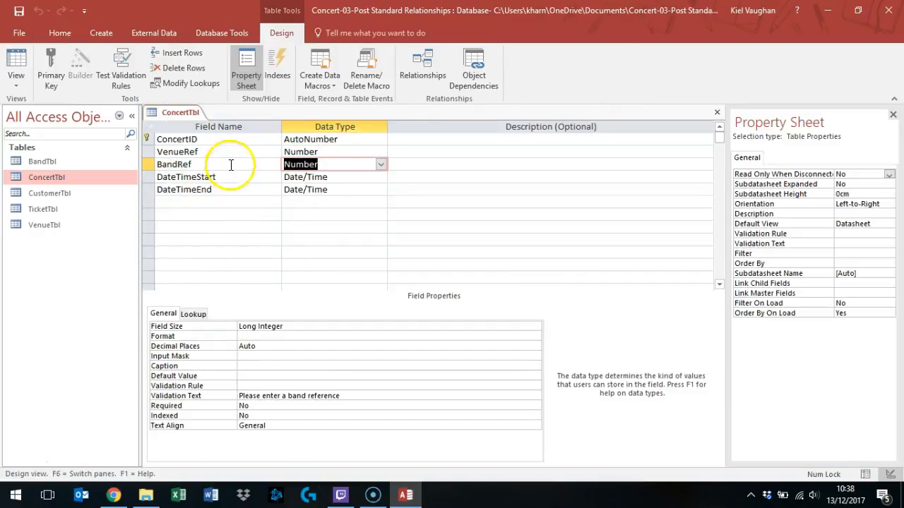
click(230, 164)
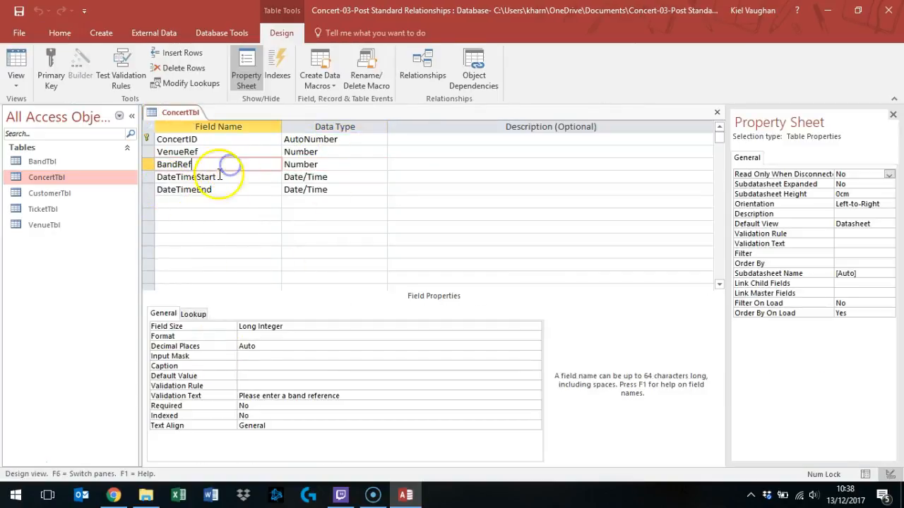
click(192, 313)
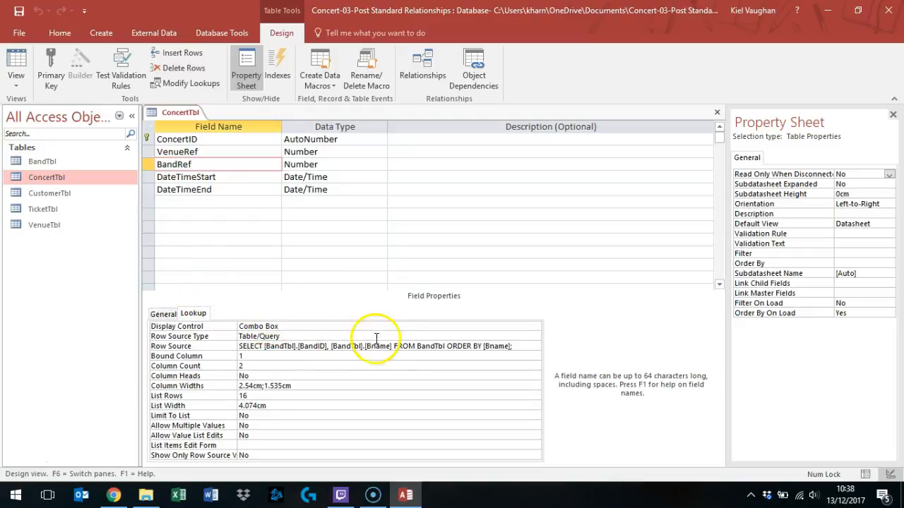
- Review the Display Control options and the Row Source Type of the BandRef lookup
click(289, 330)
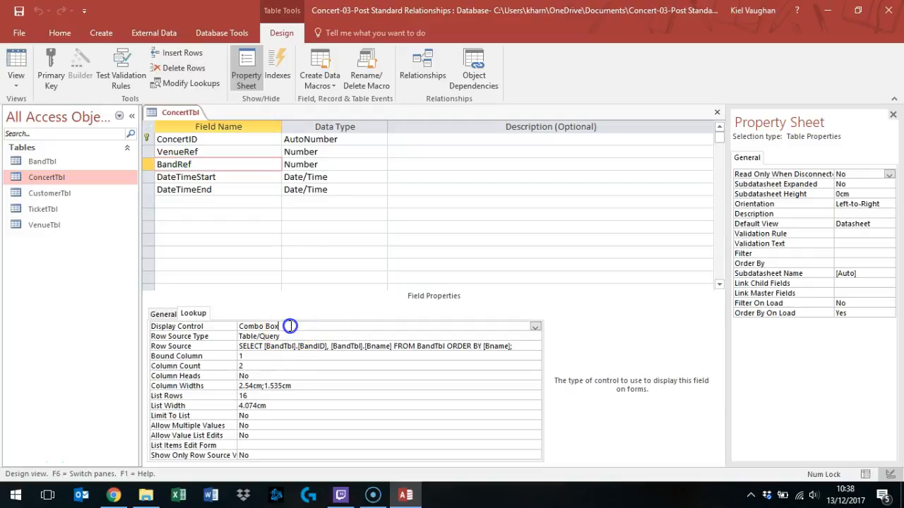
click(535, 327)
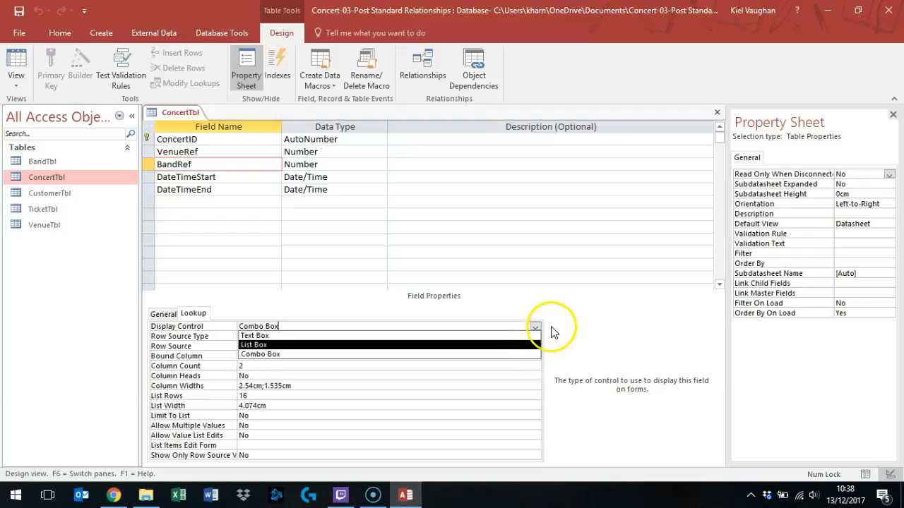
click(538, 326)
click(293, 337)
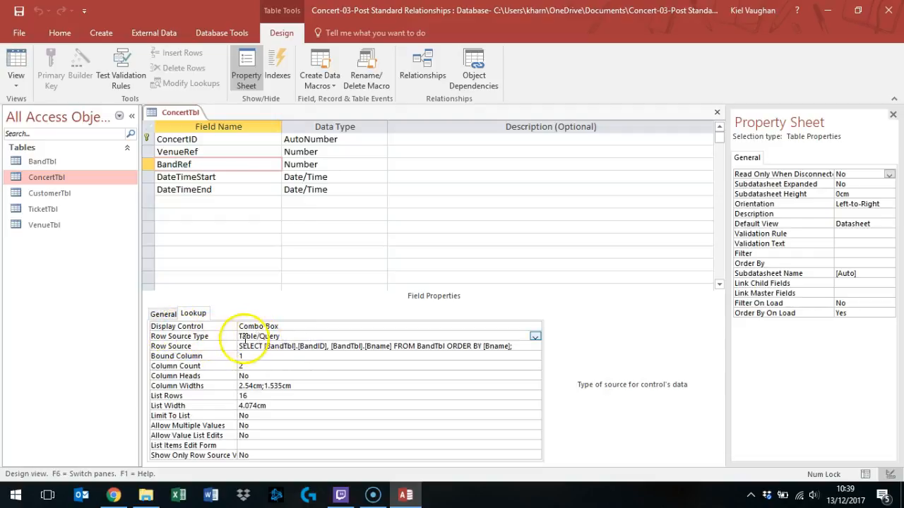
- Open BandRef's Row Source in the Query Builder, inspect its BandID and Bname columns, and close the builder
click(338, 346)
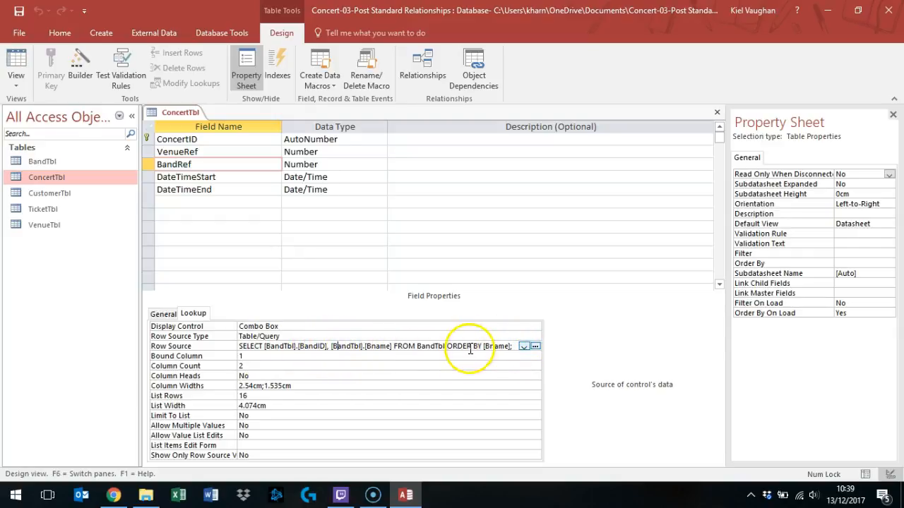
click(535, 346)
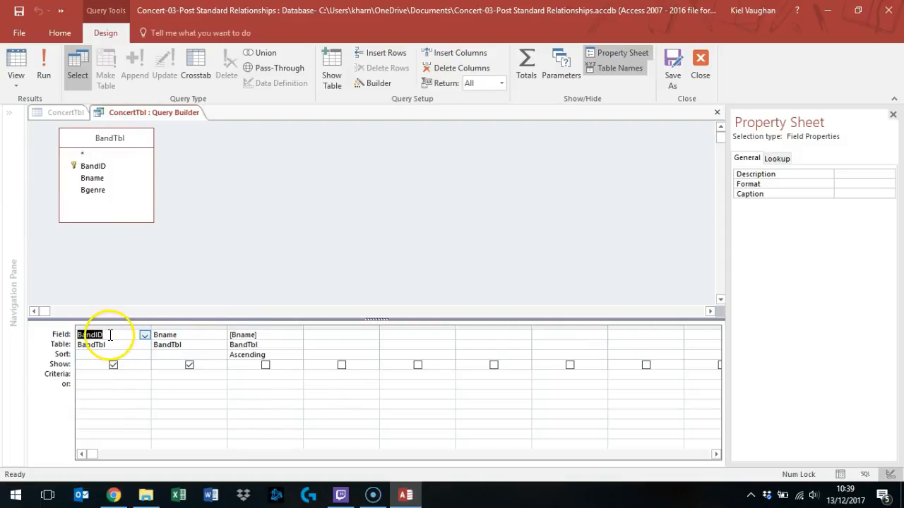
click(186, 336)
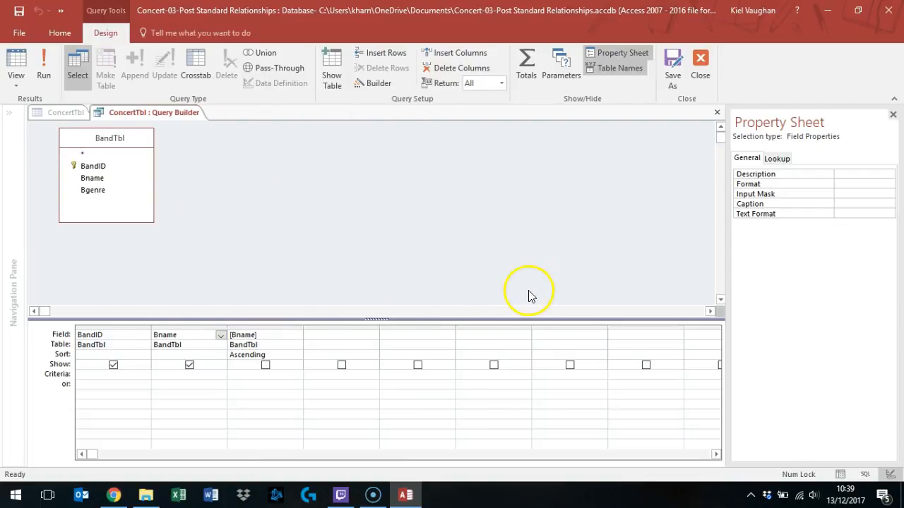
right_click(178, 118)
click(209, 79)
click(99, 120)
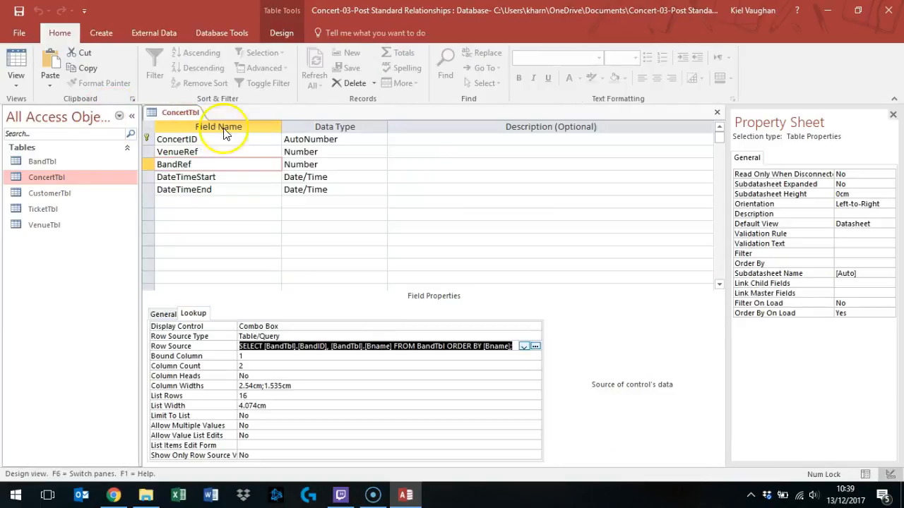
- Compare BandRef's Bound Column and Column Count settings with the fields selected in its Row Source statement
click(239, 356)
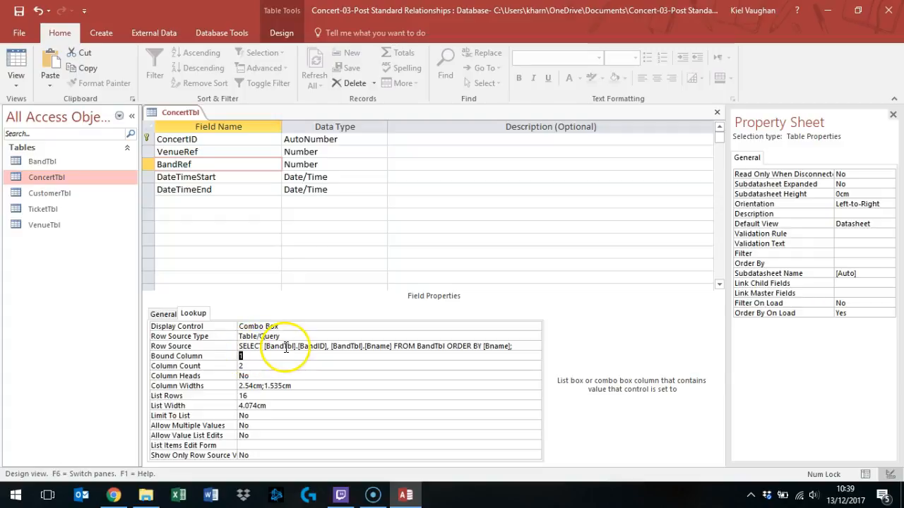
click(268, 347)
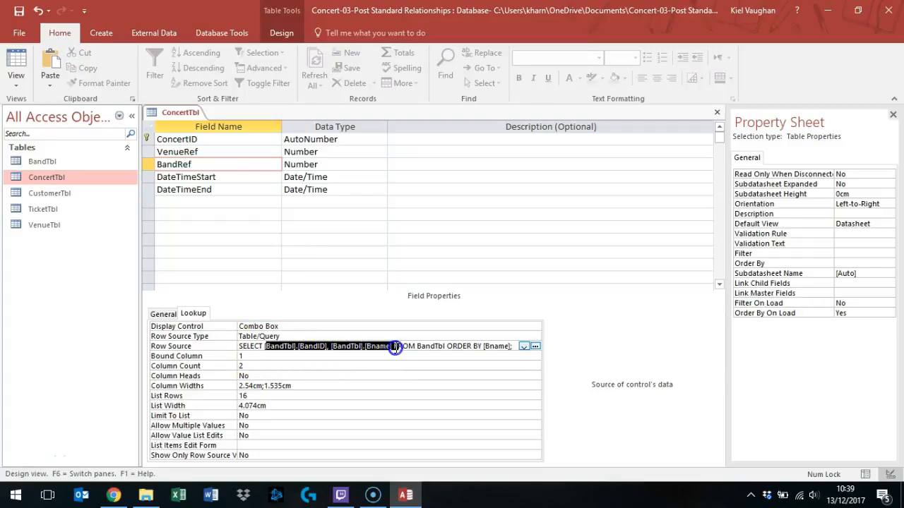
drag(266, 346, 321, 346)
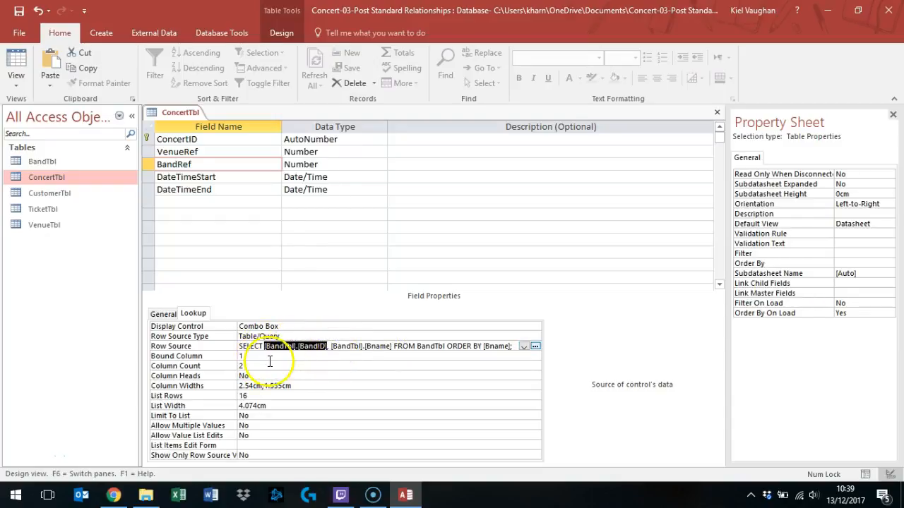
click(255, 356)
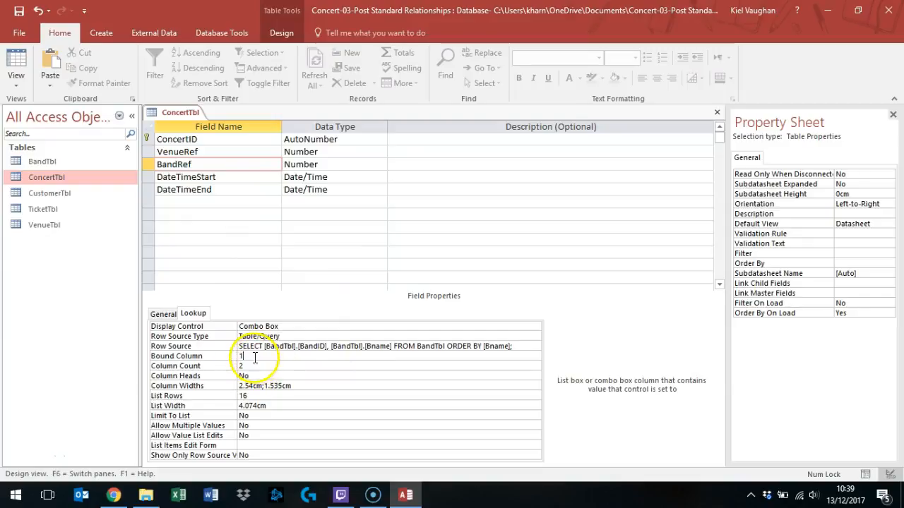
click(249, 365)
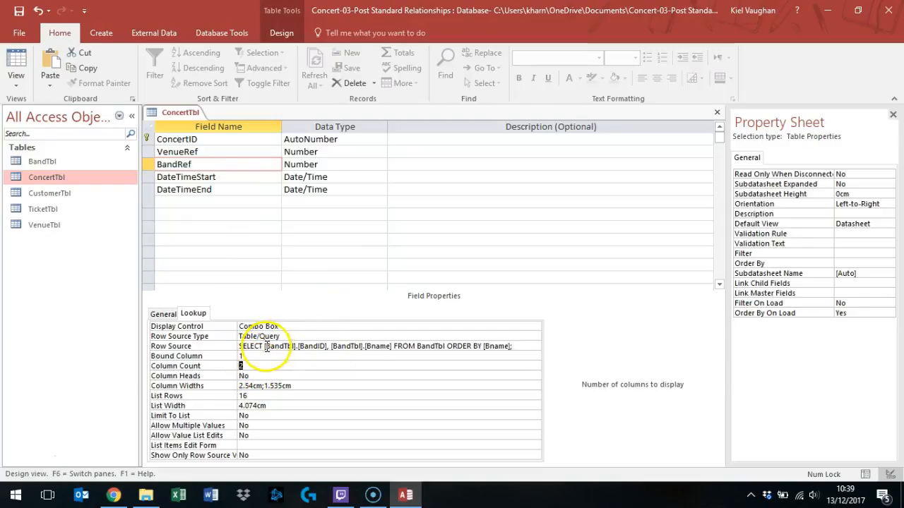
drag(265, 345, 348, 351)
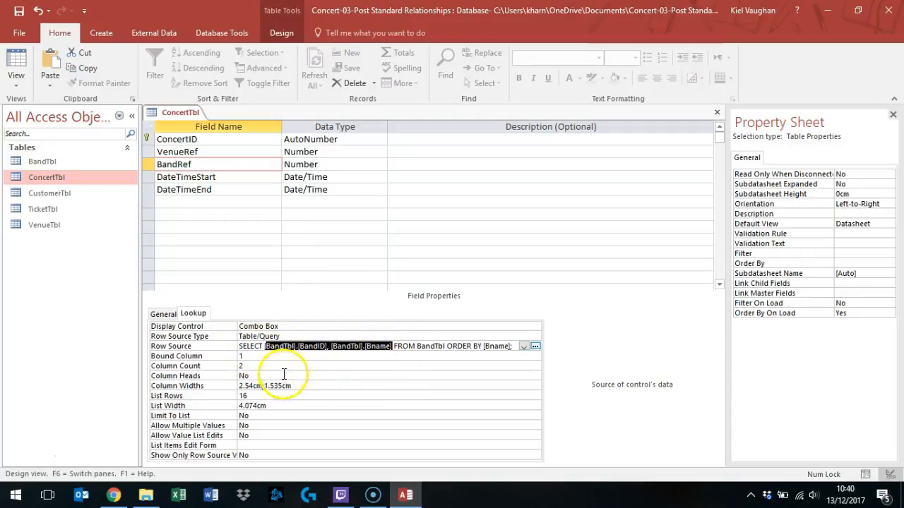
- Set Column Heads to Yes for the BandRef lookup
click(250, 376)
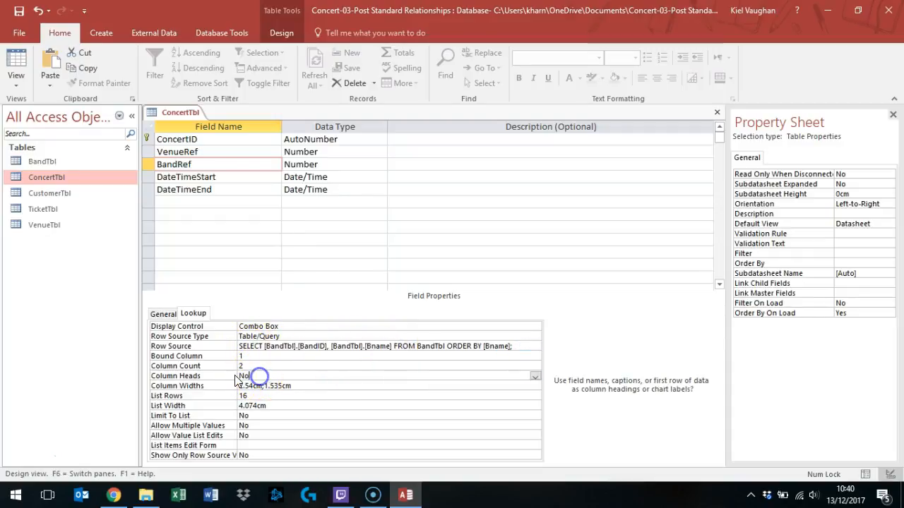
click(535, 377)
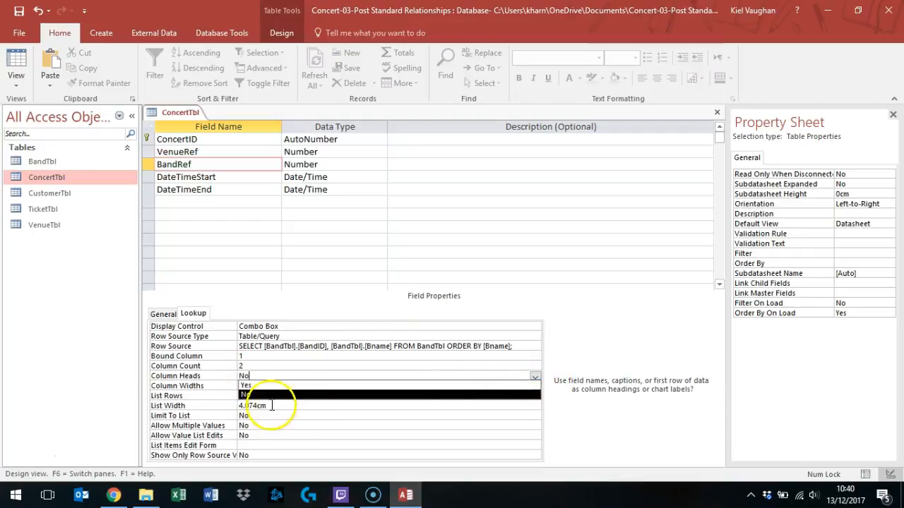
click(249, 385)
- Set the BandRef lookup's Column Widths to 2cm;7cm and its List Width to 9cm
click(283, 386)
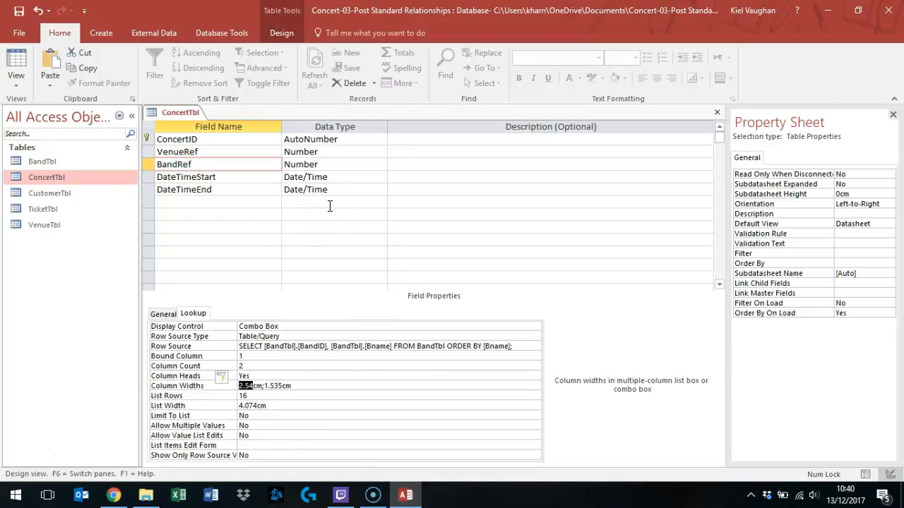
text(2cm;7cm)
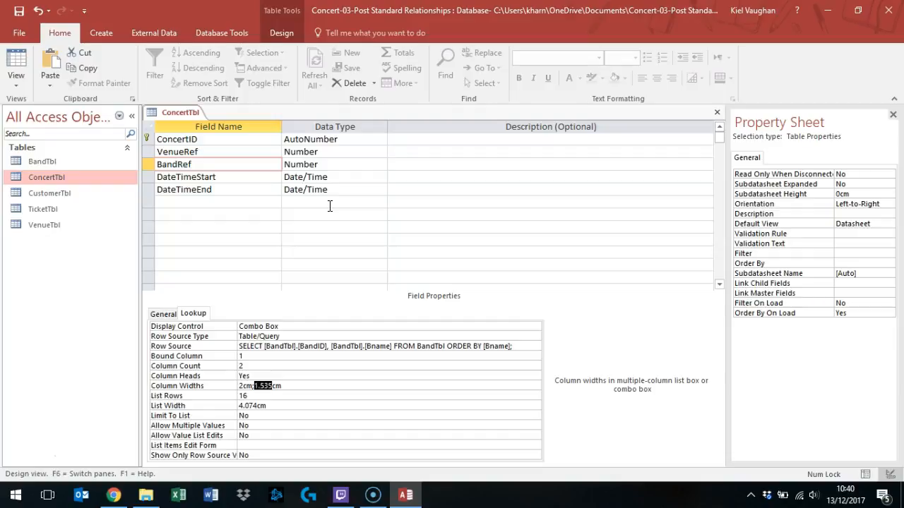
click(287, 408)
double_click(258, 406)
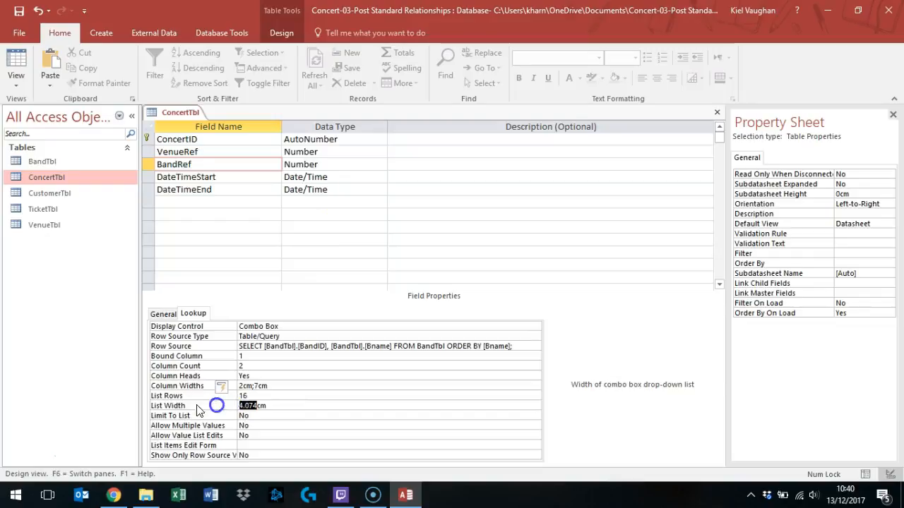
mouse_move(406, 494)
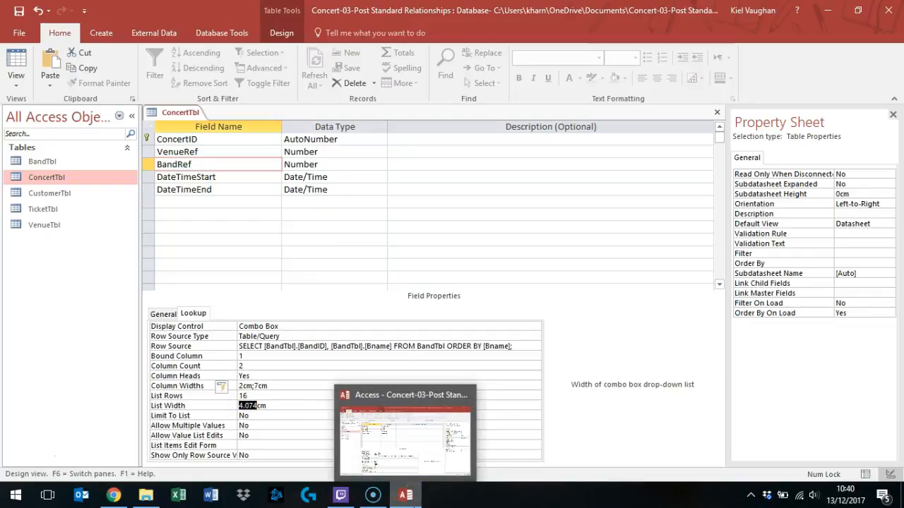
text(9)
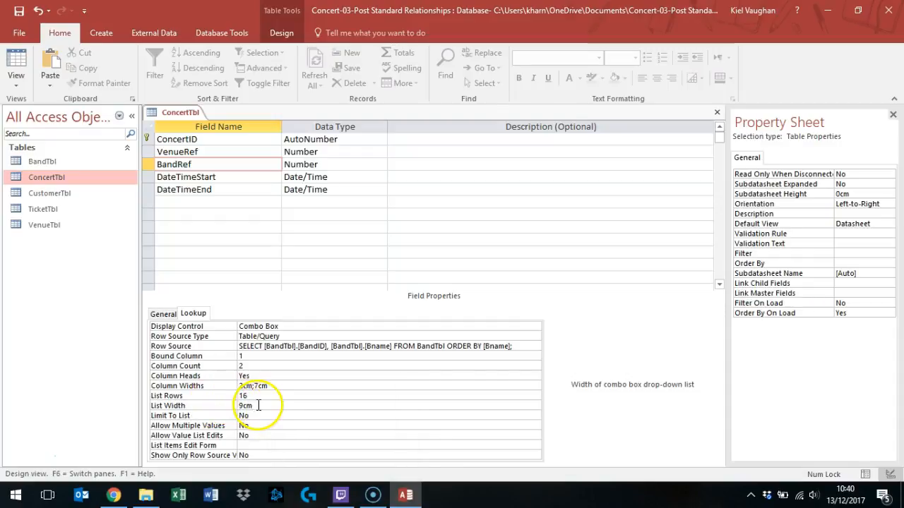
click(273, 385)
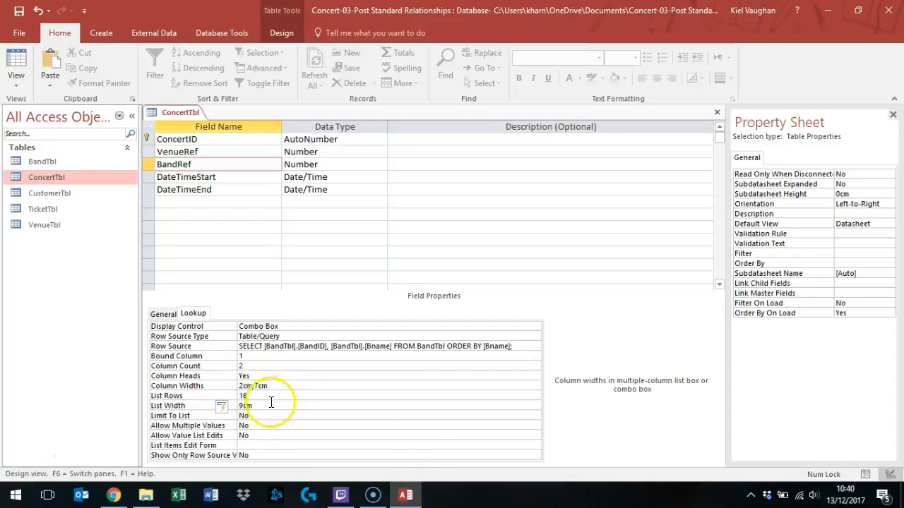
click(267, 406)
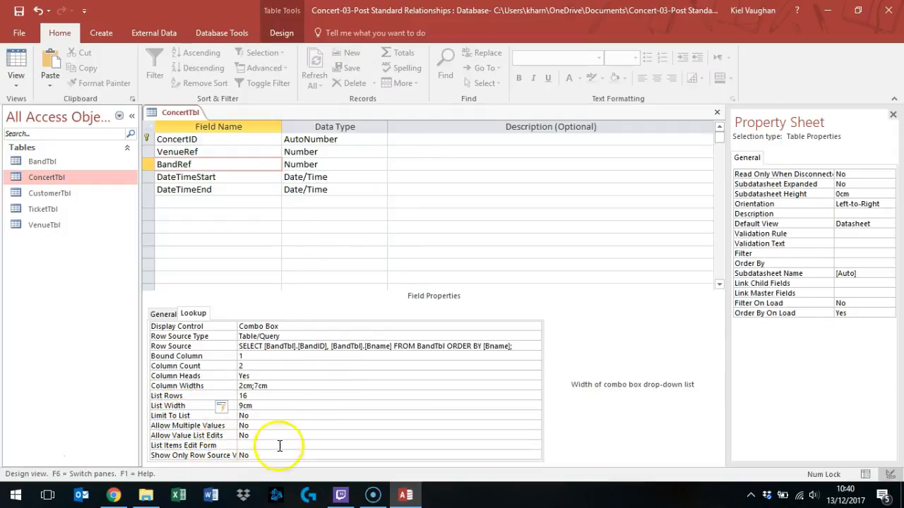
- Save the ConcertTbl design and switch the table to Datasheet view
click(381, 163)
click(430, 161)
click(243, 161)
right_click(185, 113)
click(215, 123)
right_click(188, 115)
click(229, 189)
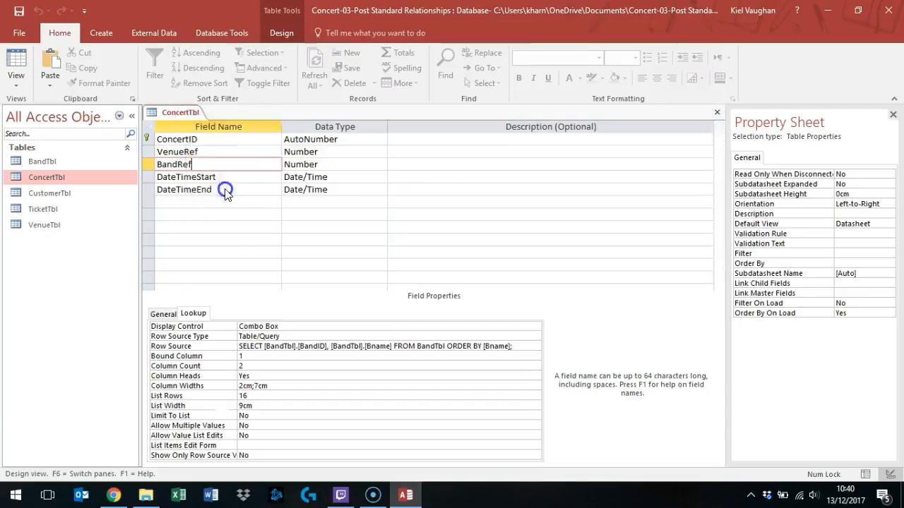
- Check the column headings and widths of the first record's BandRef lookup list
click(254, 141)
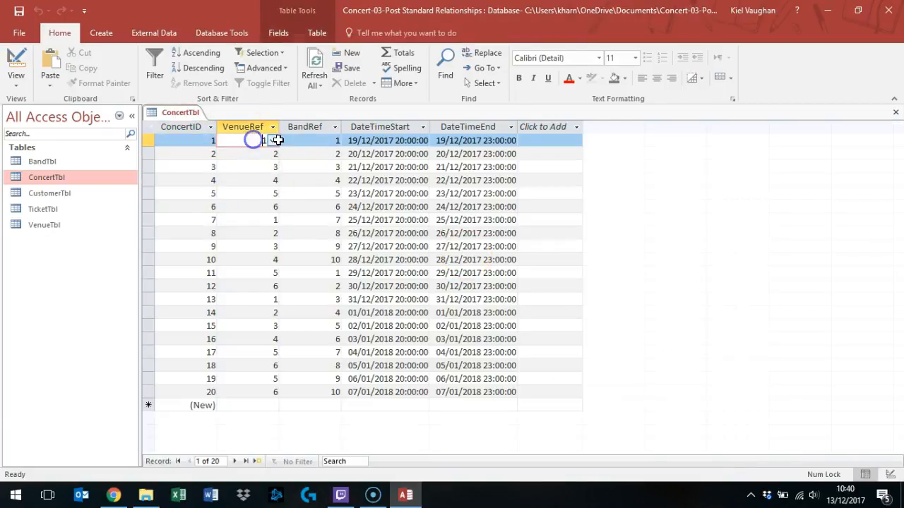
click(273, 141)
click(302, 139)
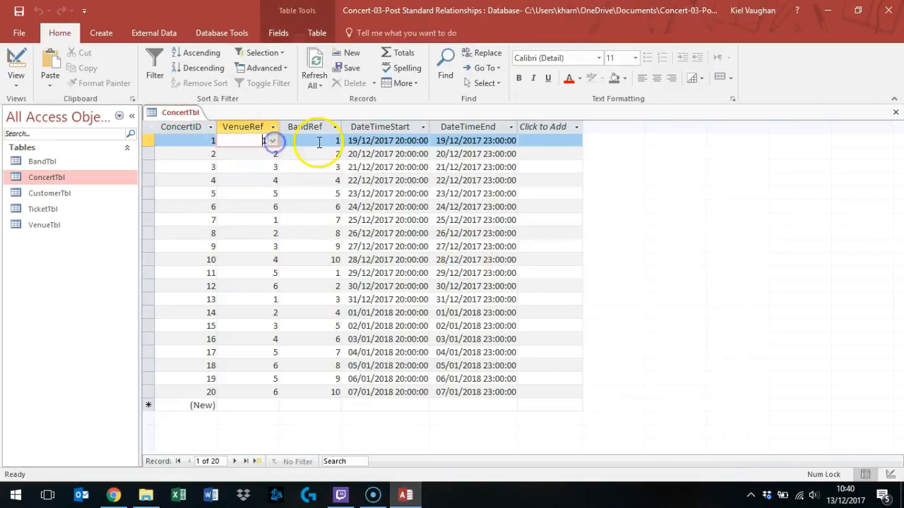
click(318, 142)
click(335, 142)
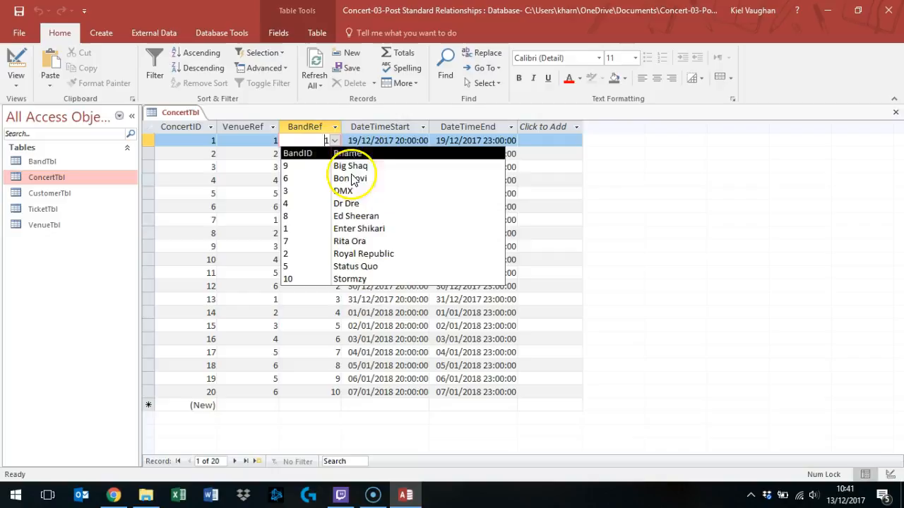
click(334, 140)
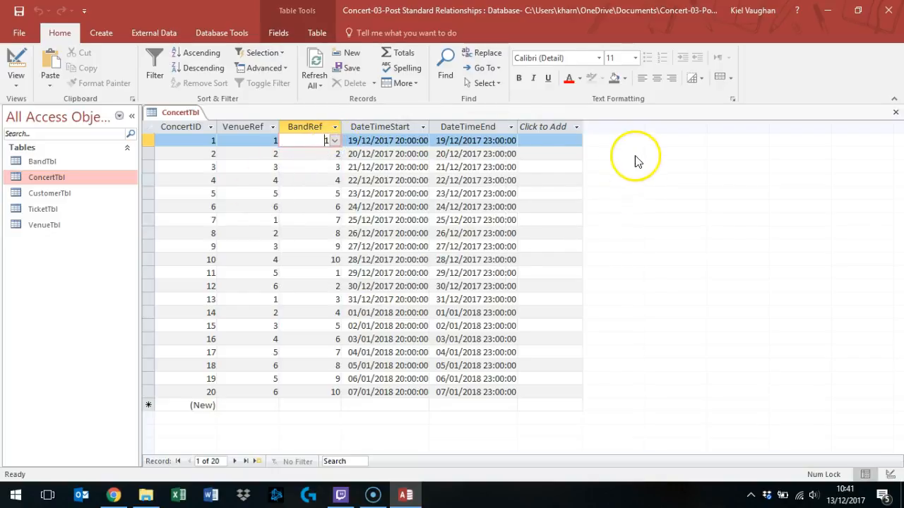
- Close ConcertTbl and open TicketTbl in Datasheet view
right_click(194, 114)
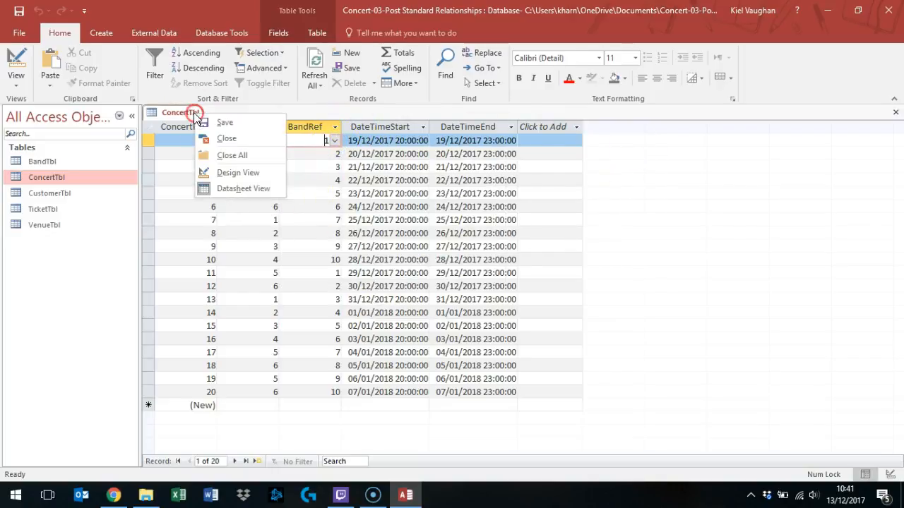
click(220, 138)
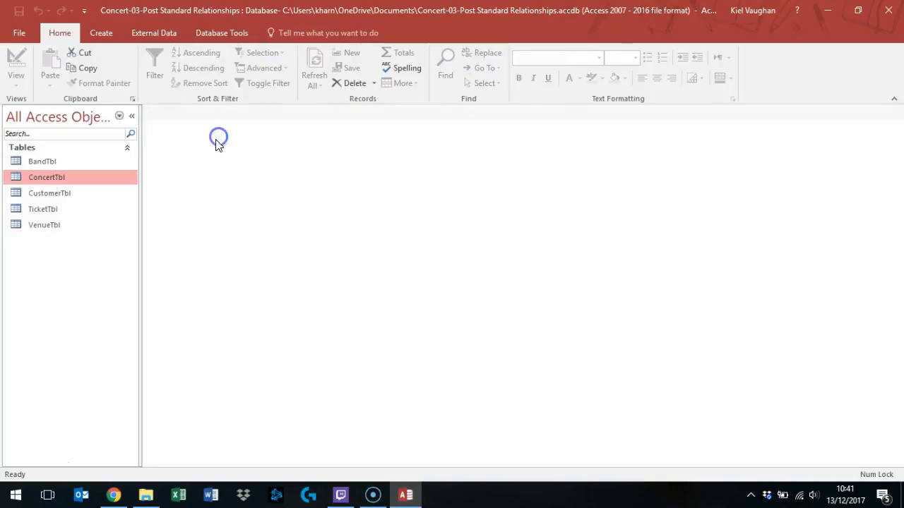
double_click(50, 208)
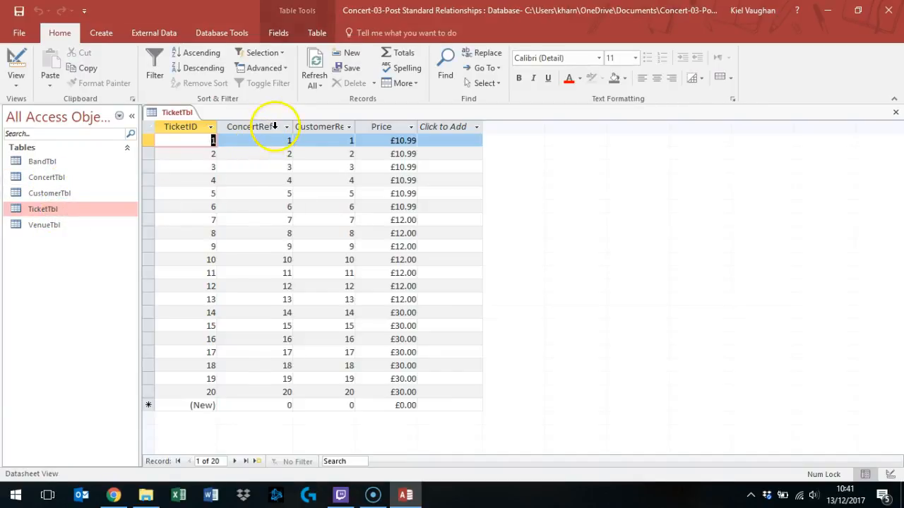
- Widen TicketTbl's CustomerRef column enough to show its full heading
click(269, 141)
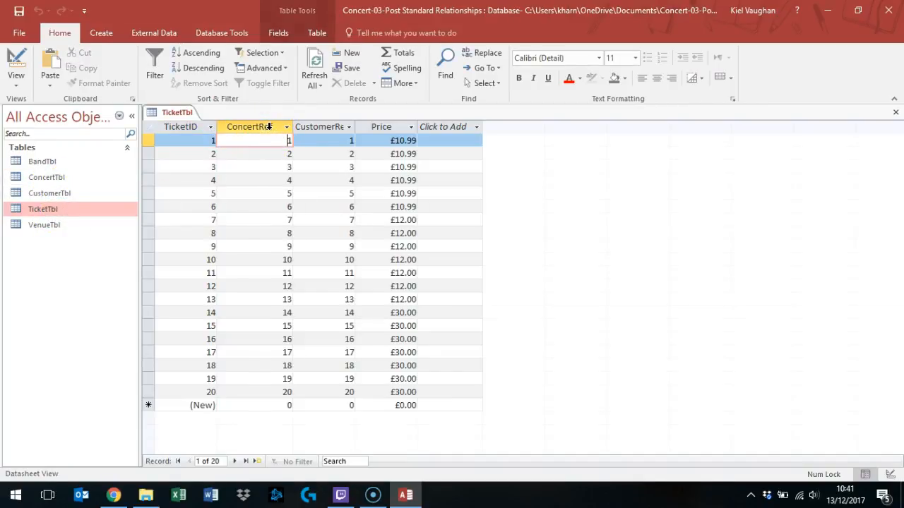
click(269, 126)
drag(354, 127, 382, 127)
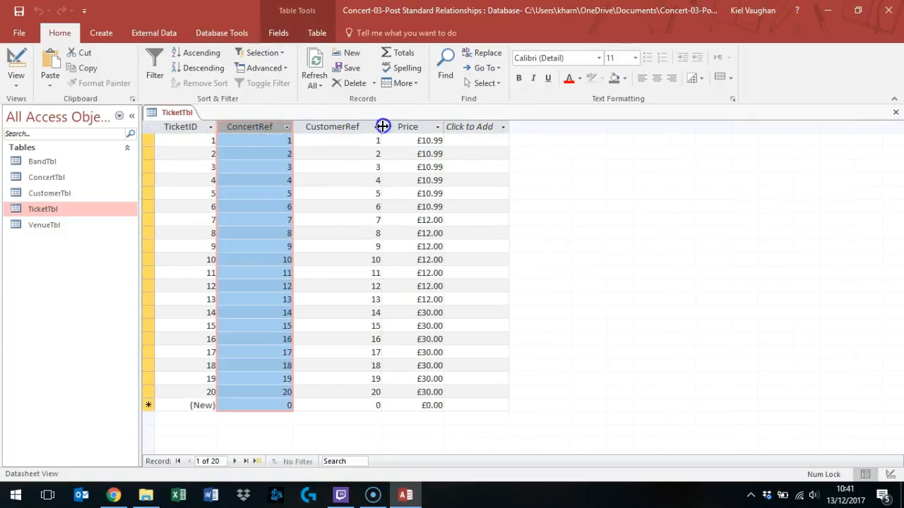
click(315, 140)
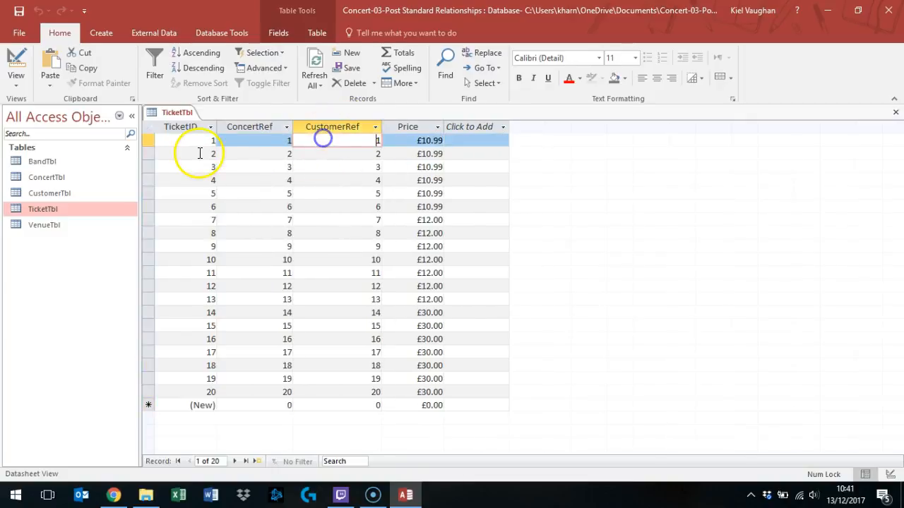
click(266, 131)
click(275, 141)
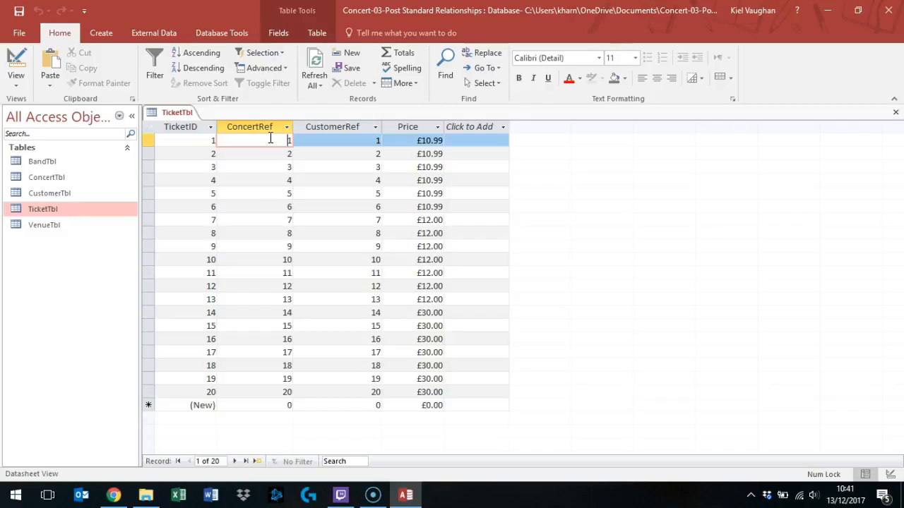
click(332, 144)
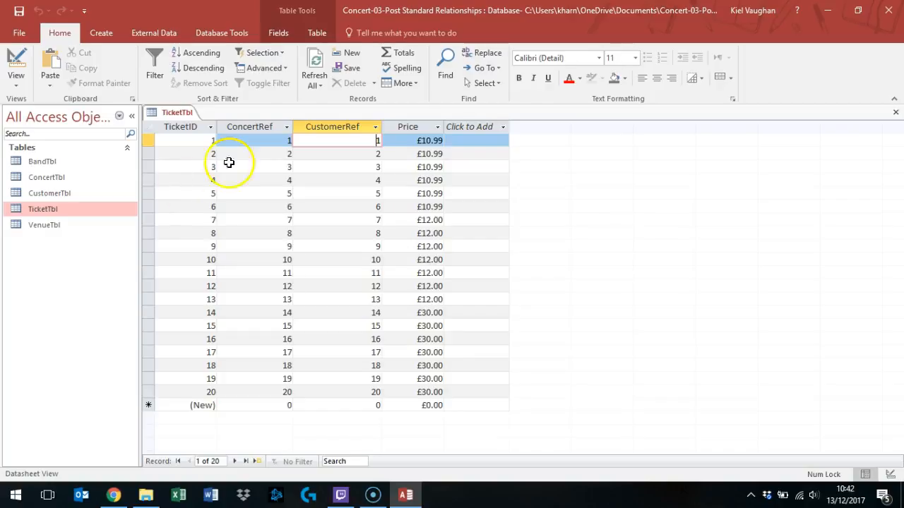
click(238, 139)
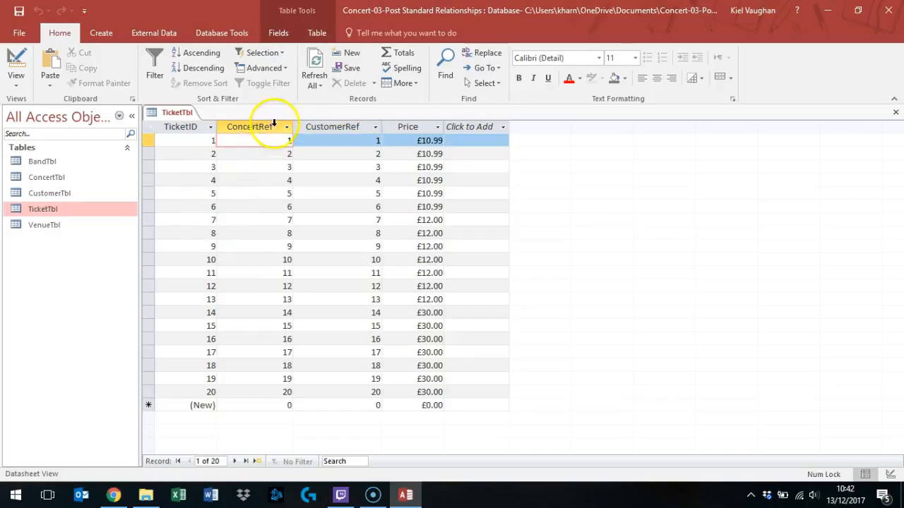